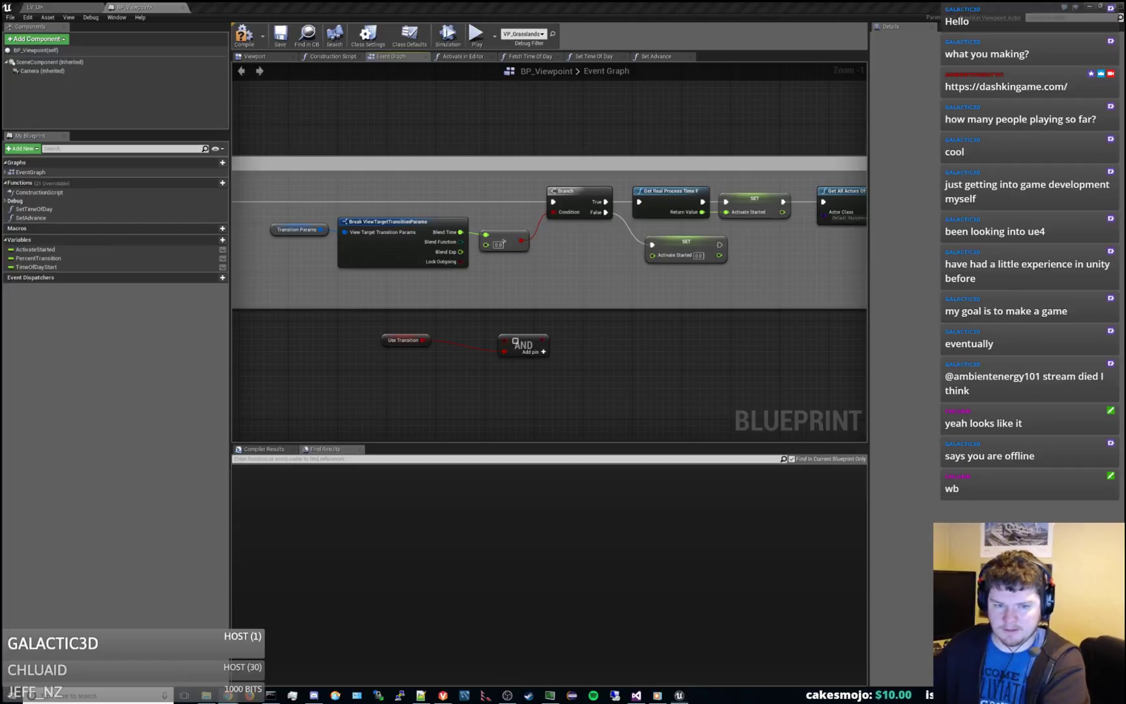
- Route the blend-time comparison and Use Transition through the AND node into the Branch condition, and arrange these nodes before the Branch
{"action": "right_click_drag", "start_coordinate": [515, 341], "coordinate": [606, 278]}
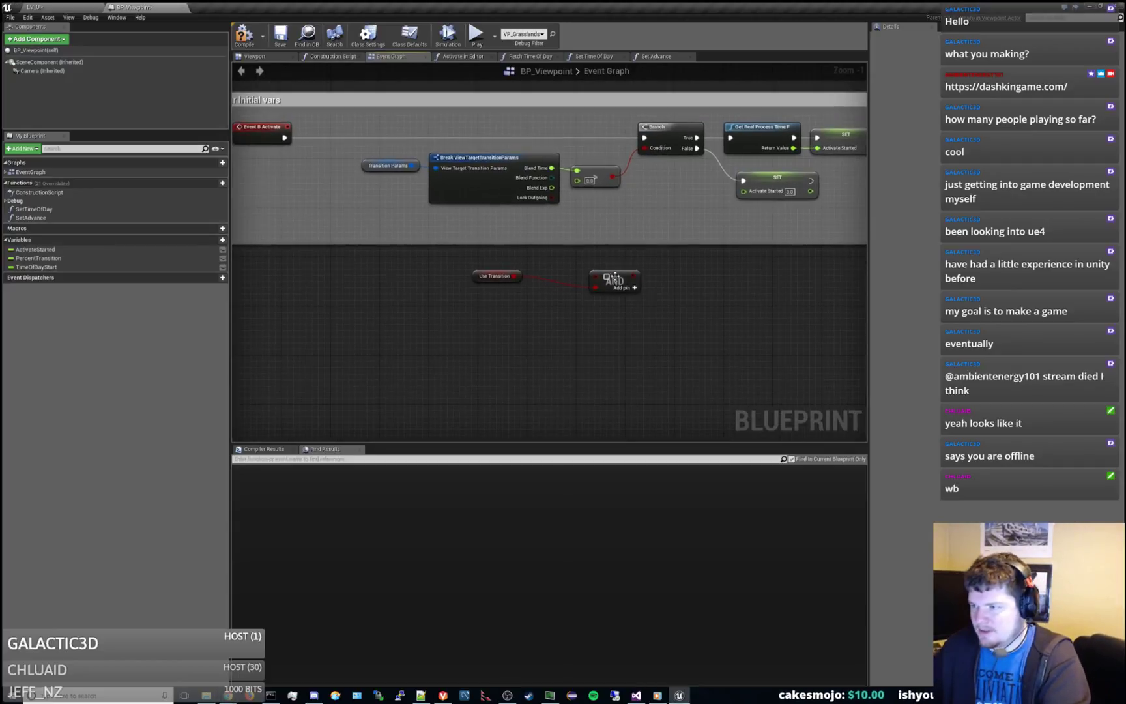
{"action": "left_click_drag", "start_coordinate": [606, 277], "coordinate": [649, 193]}
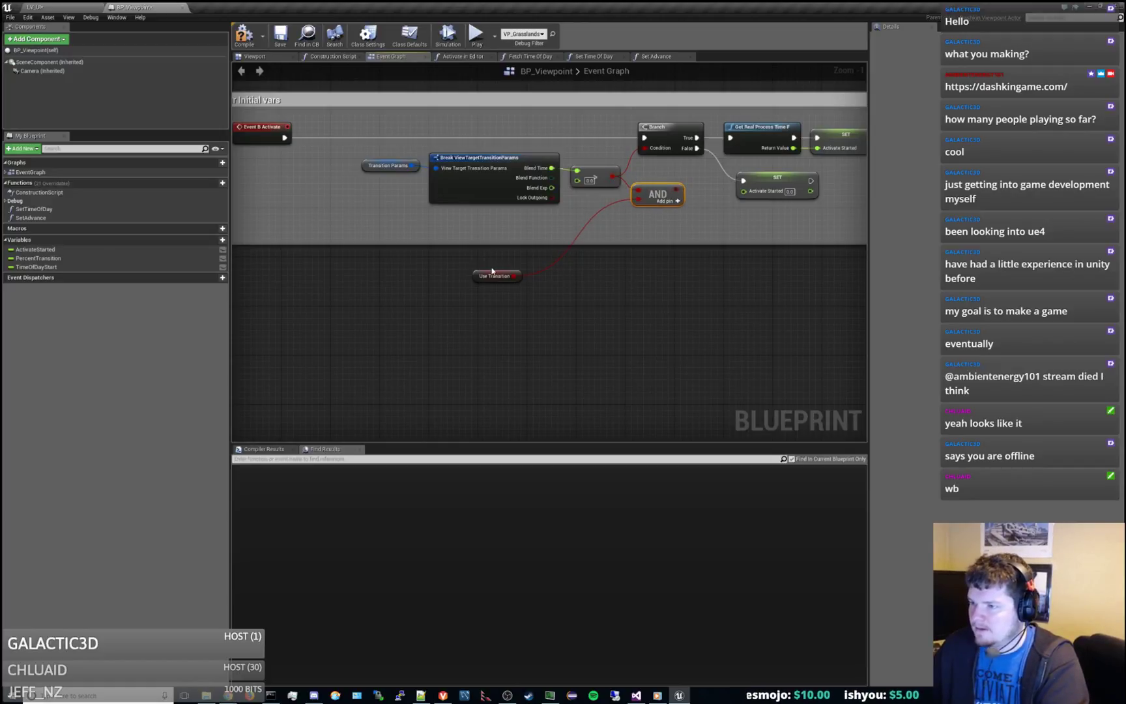
{"action": "left_click_drag", "start_coordinate": [492, 273], "coordinate": [594, 211]}
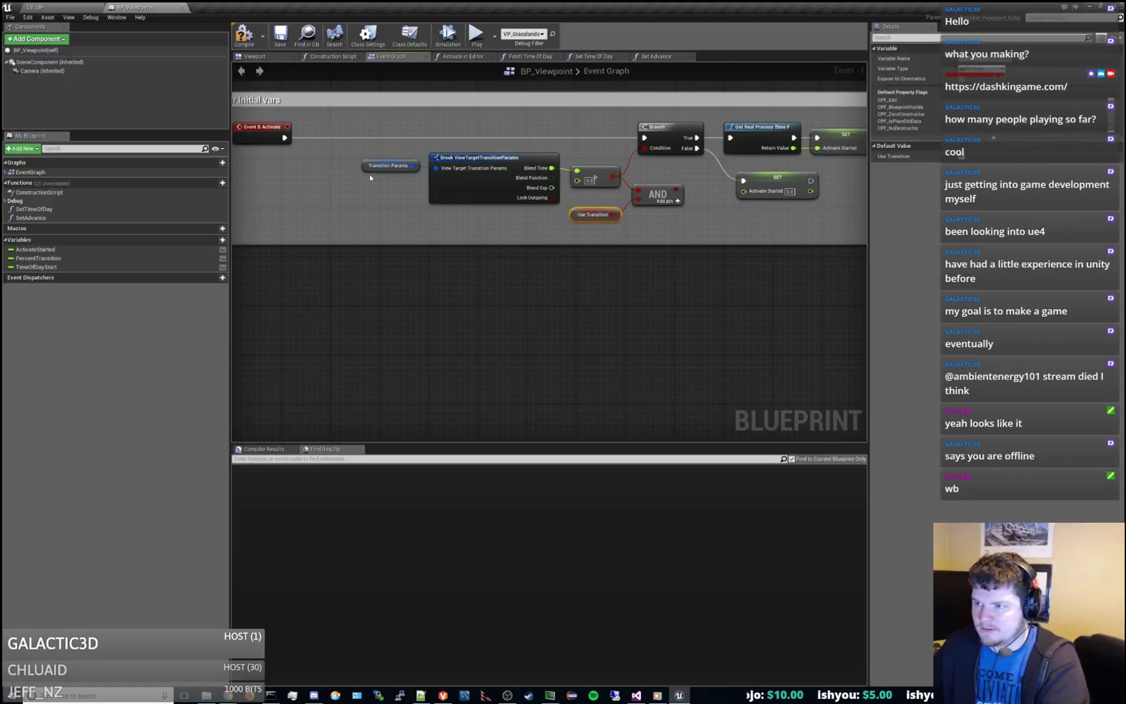
{"action": "left_click_drag", "start_coordinate": [369, 174], "coordinate": [581, 194]}
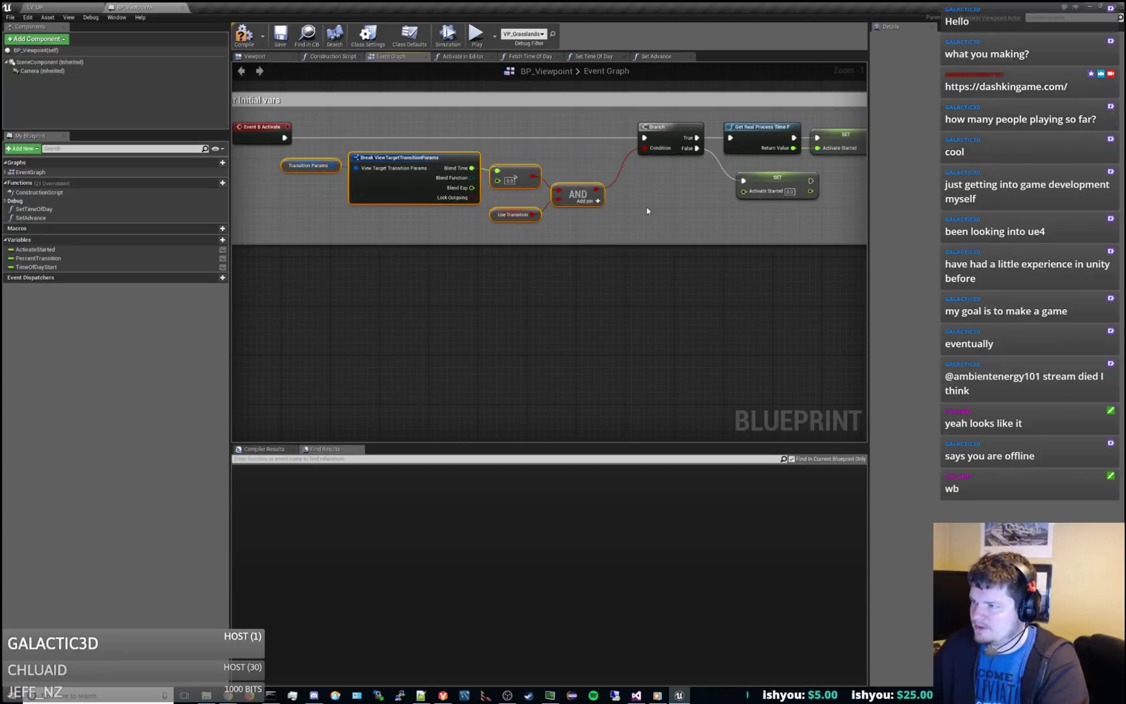
{"action": "right_click_drag", "start_coordinate": [648, 212], "coordinate": [571, 219]}
{"action": "left_click", "coordinate": [571, 219]}
- Copy the Set Time Of Day call with its Time Of Day and Time Of Day Advance Speed inputs to below the activation logic's Branch
{"action": "right_click_drag", "start_coordinate": [641, 256], "coordinate": [489, 278]}
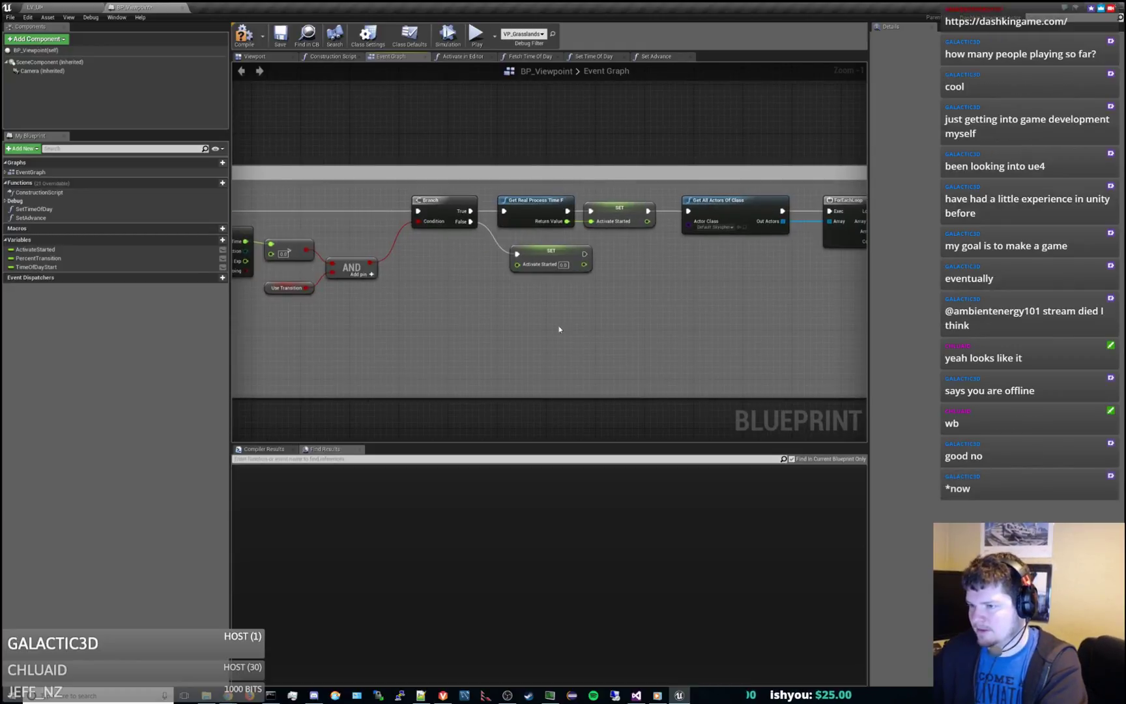
{"action": "right_click_drag", "start_coordinate": [585, 326], "coordinate": [521, 427]}
{"action": "scroll", "coordinate": [566, 344], "scroll_direction": "down", "scroll_amount": 3}
{"action": "right_click_drag", "start_coordinate": [645, 270], "coordinate": [324, 345]}
{"action": "scroll", "coordinate": [756, 206], "scroll_direction": "up", "scroll_amount": 4}
{"action": "right_click_drag", "start_coordinate": [775, 203], "coordinate": [647, 326]}
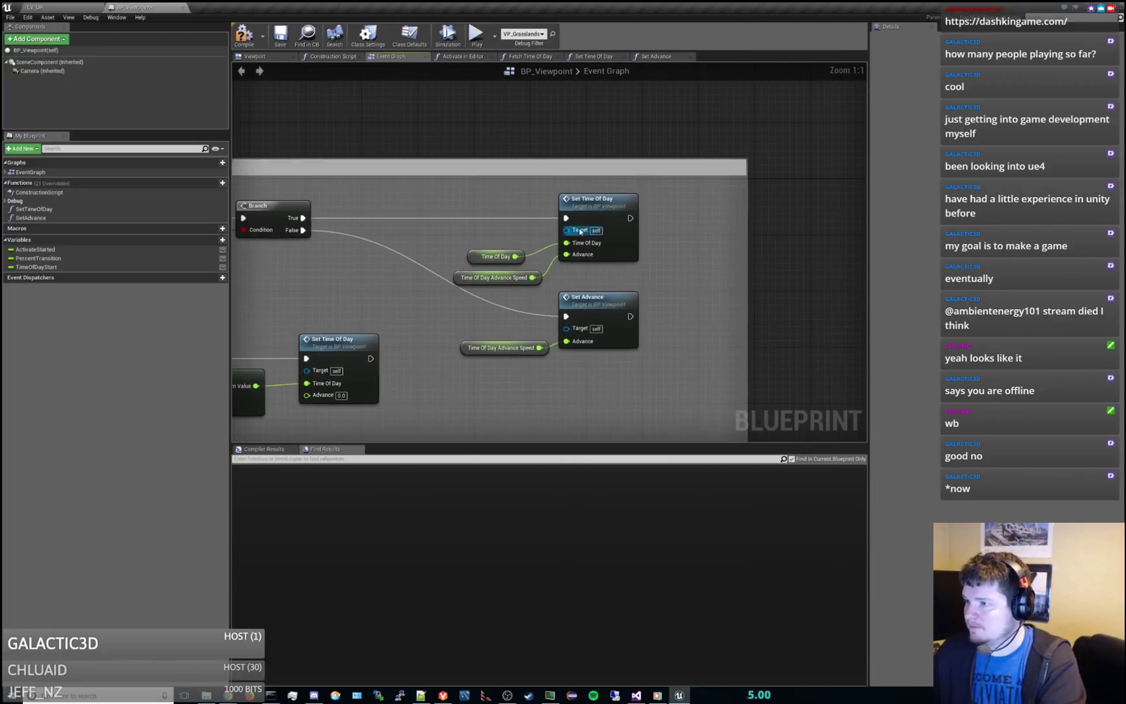
{"action": "left_click_drag", "start_coordinate": [519, 208], "coordinate": [600, 288]}
{"action": "scroll", "coordinate": [606, 321], "scroll_direction": "down", "scroll_amount": 5}
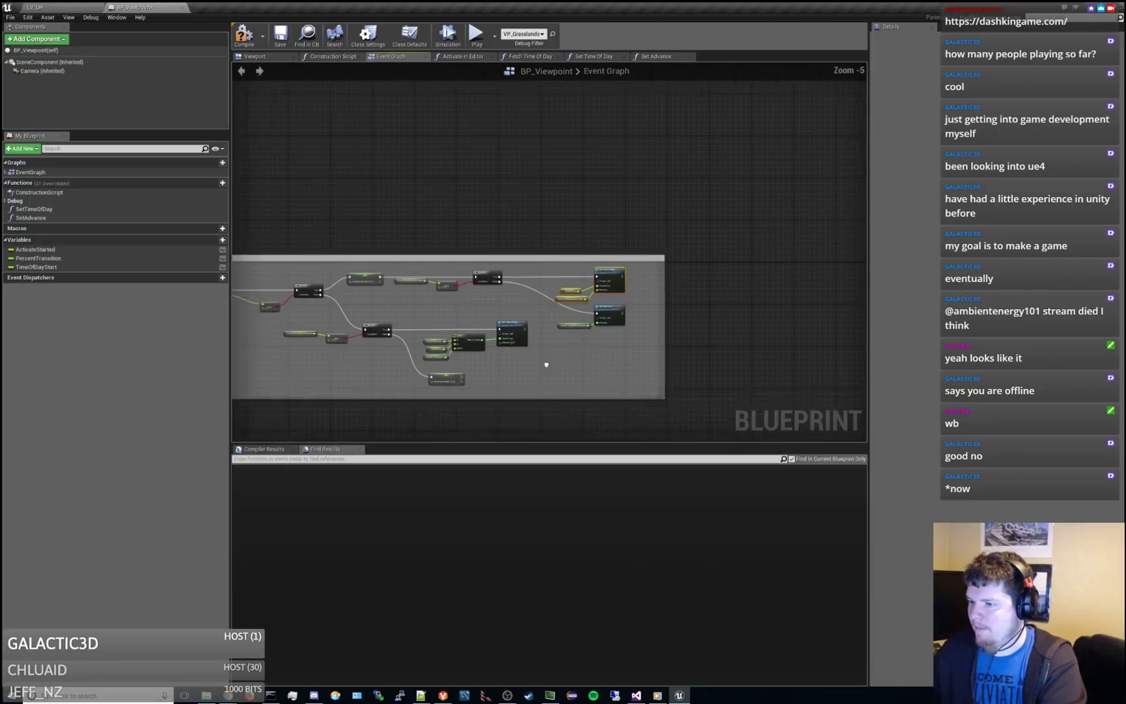
{"action": "right_click_drag", "start_coordinate": [488, 382], "coordinate": [856, 165]}
{"action": "scroll", "coordinate": [567, 300], "scroll_direction": "up", "scroll_amount": 4}
{"action": "right_click_drag", "start_coordinate": [630, 340], "coordinate": [531, 326]}
{"action": "key", "text": "ctrl+v"}
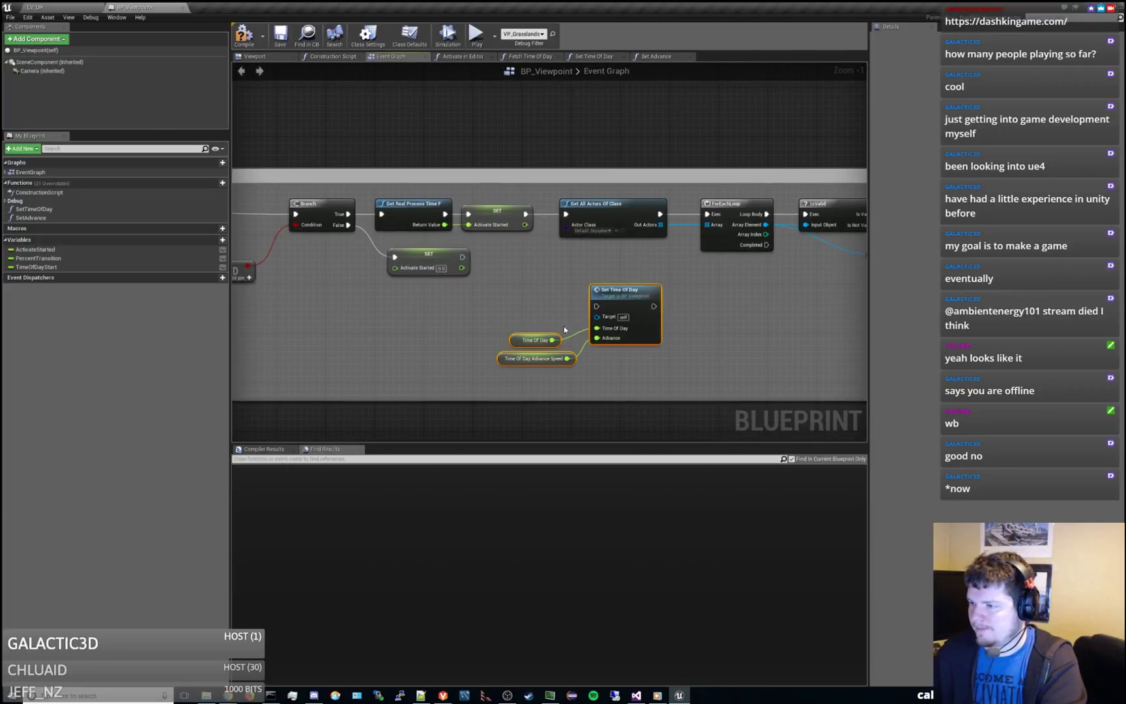
- Connect the False-branch Activate Started setter to the copied Set Time Of Day node, line the nodes up, and compile and save the blueprint
{"action": "left_click_drag", "start_coordinate": [609, 293], "coordinate": [572, 300]}
{"action": "left_click_drag", "start_coordinate": [462, 257], "coordinate": [559, 312]}
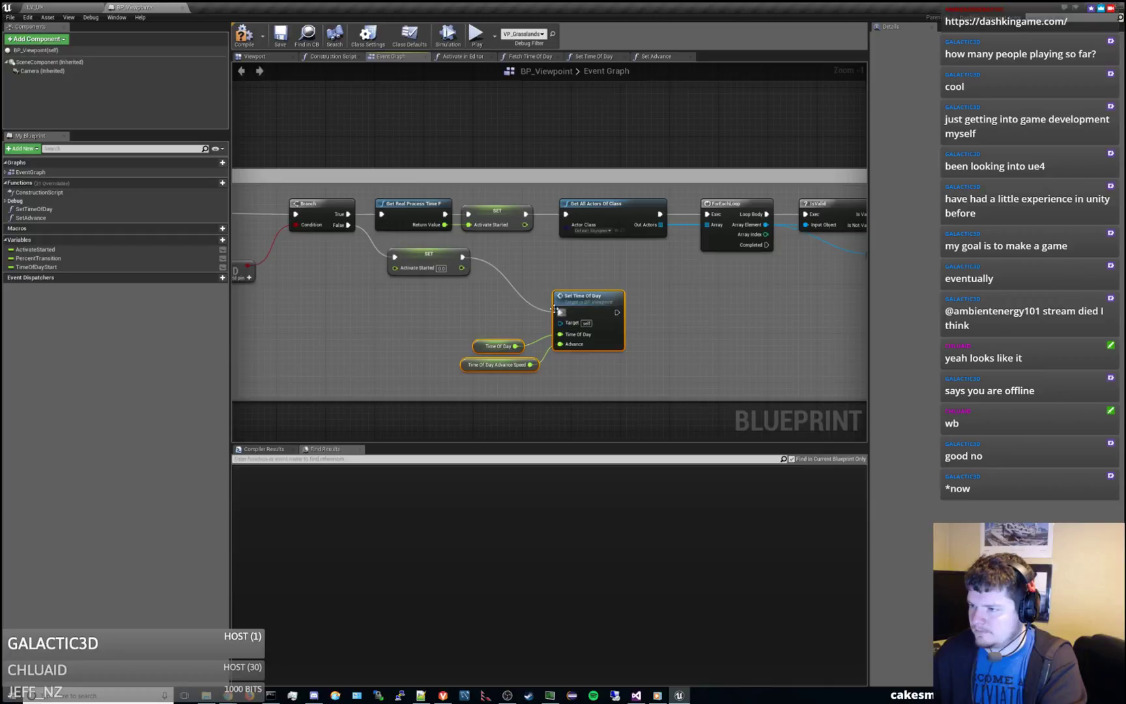
{"action": "left_click_drag", "start_coordinate": [427, 262], "coordinate": [574, 369]}
{"action": "left_click_drag", "start_coordinate": [577, 313], "coordinate": [589, 293]}
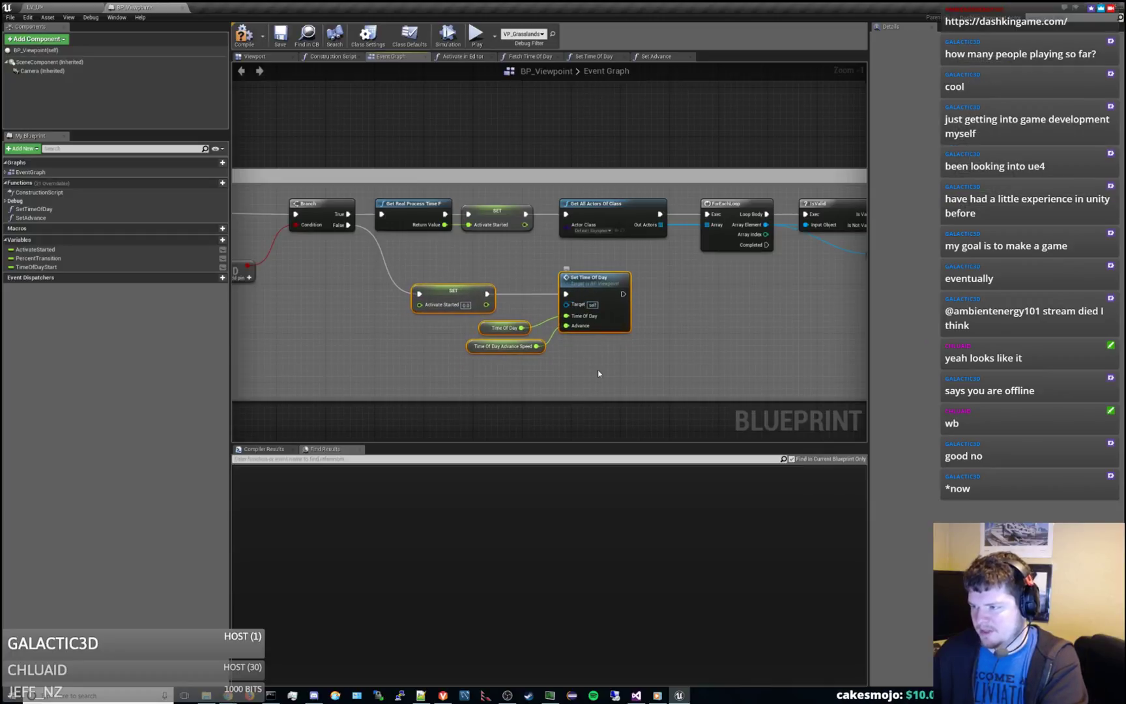
{"action": "left_click", "coordinate": [598, 375]}
{"action": "left_click", "coordinate": [254, 38]}
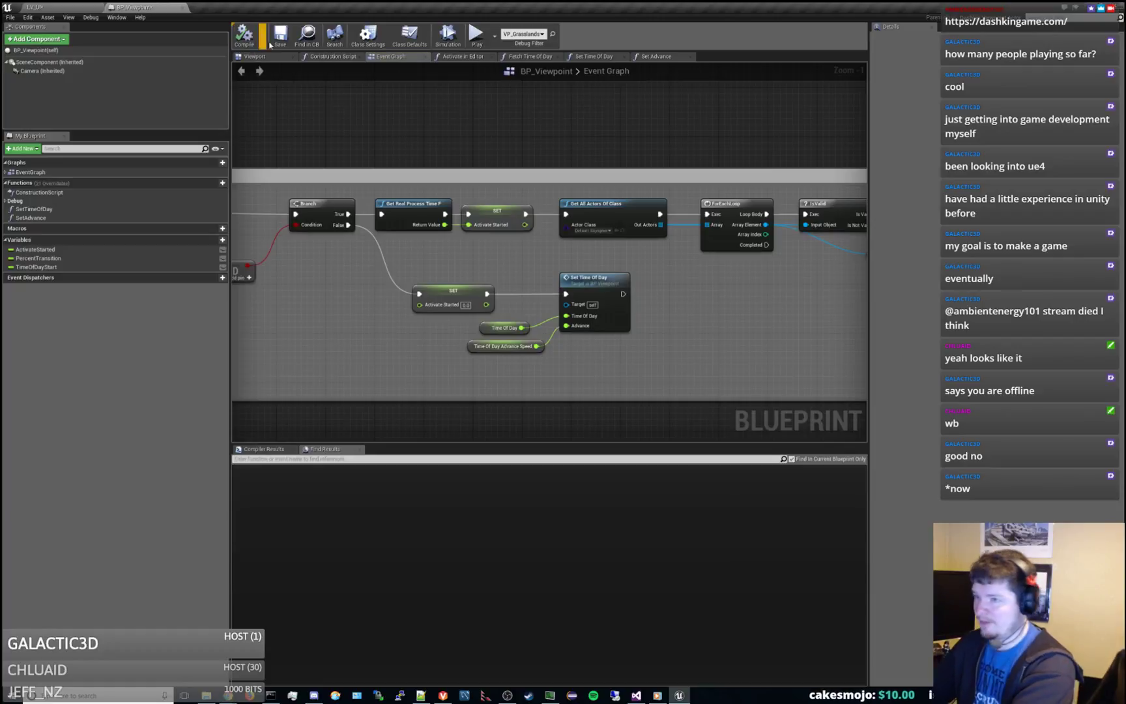
{"action": "left_click", "coordinate": [272, 38]}
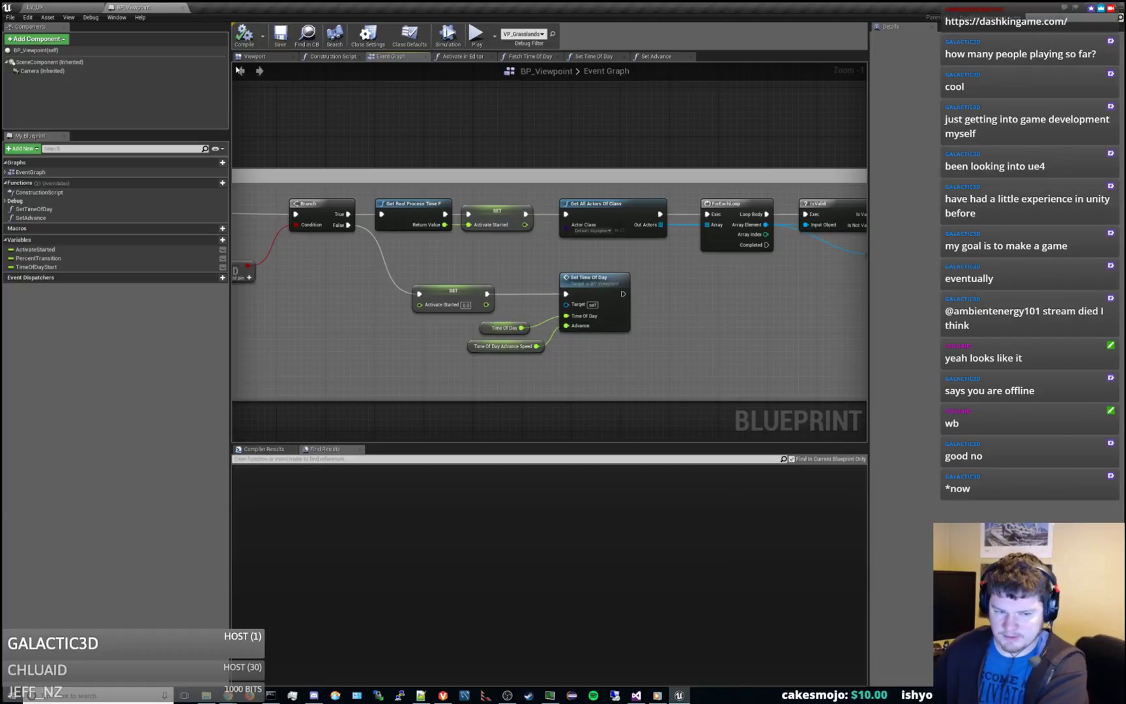
- Play-test the level in the editor viewport with a cleared output log, and stop the session after checking the viewpoint changes
{"action": "left_click", "coordinate": [58, 5]}
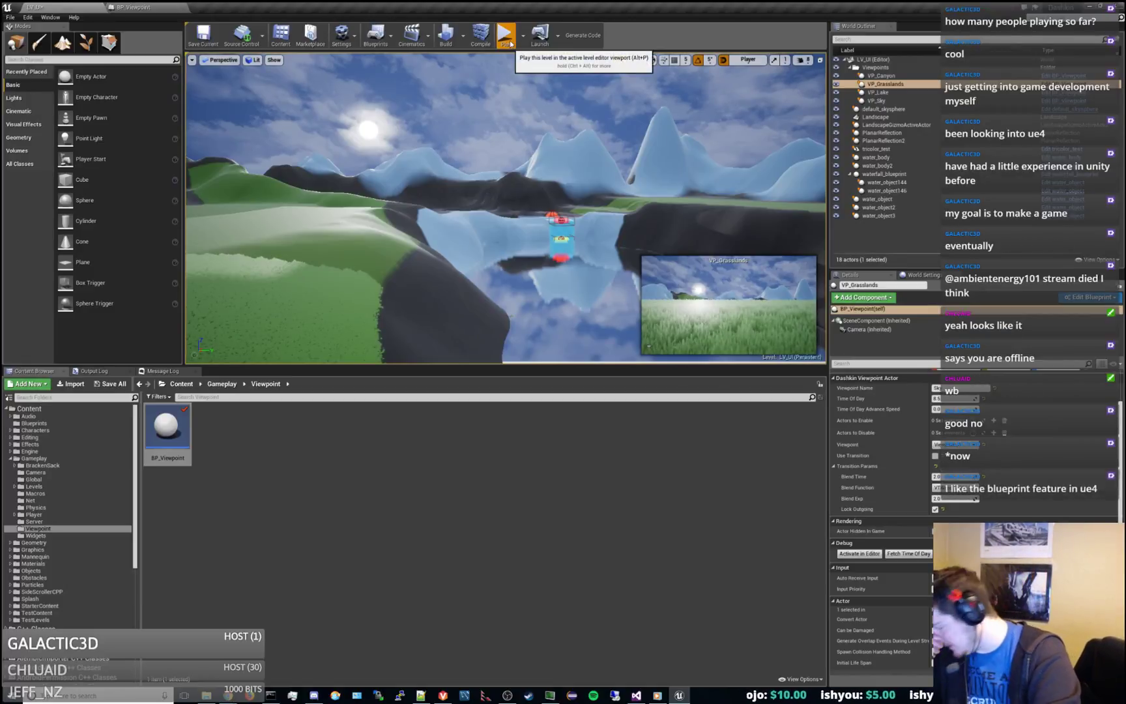
{"action": "left_click", "coordinate": [506, 35]}
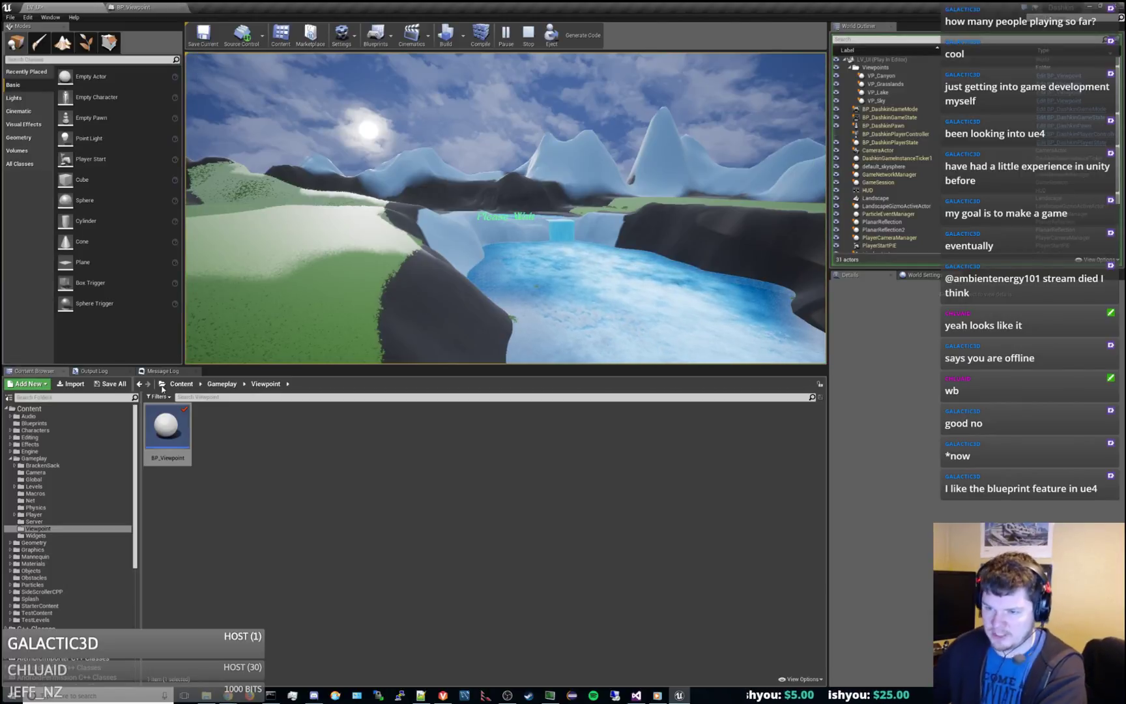
{"action": "left_click", "coordinate": [97, 372]}
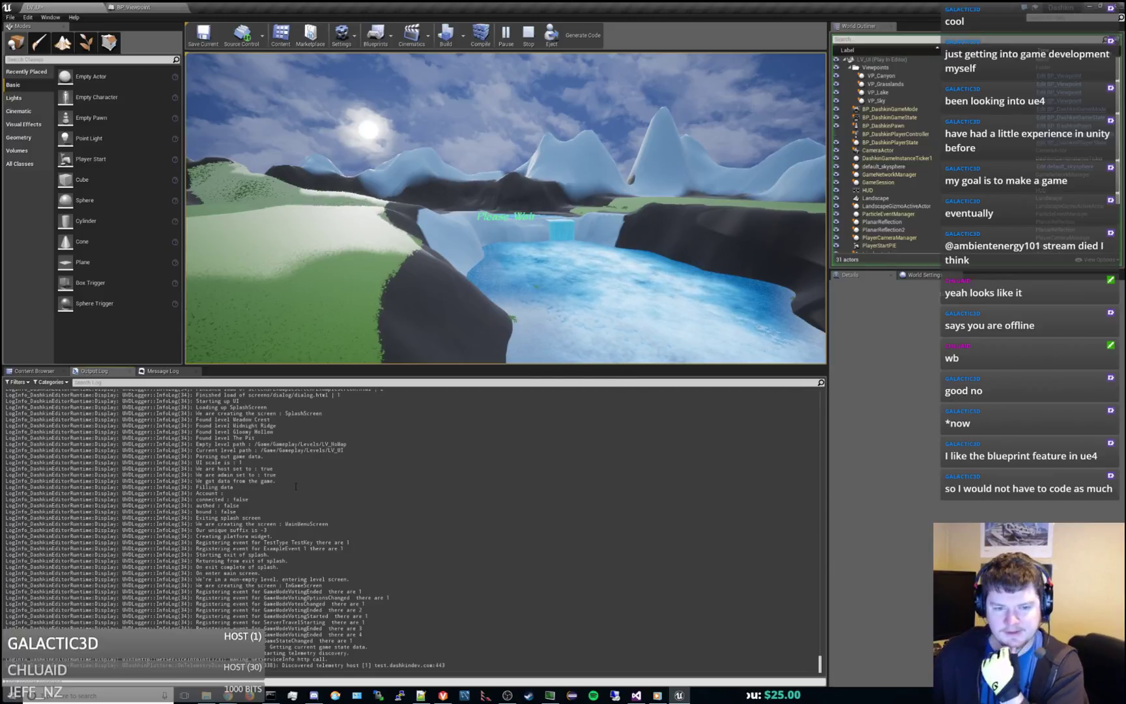
{"action": "right_click", "coordinate": [330, 478]}
{"action": "left_click", "coordinate": [365, 490]}
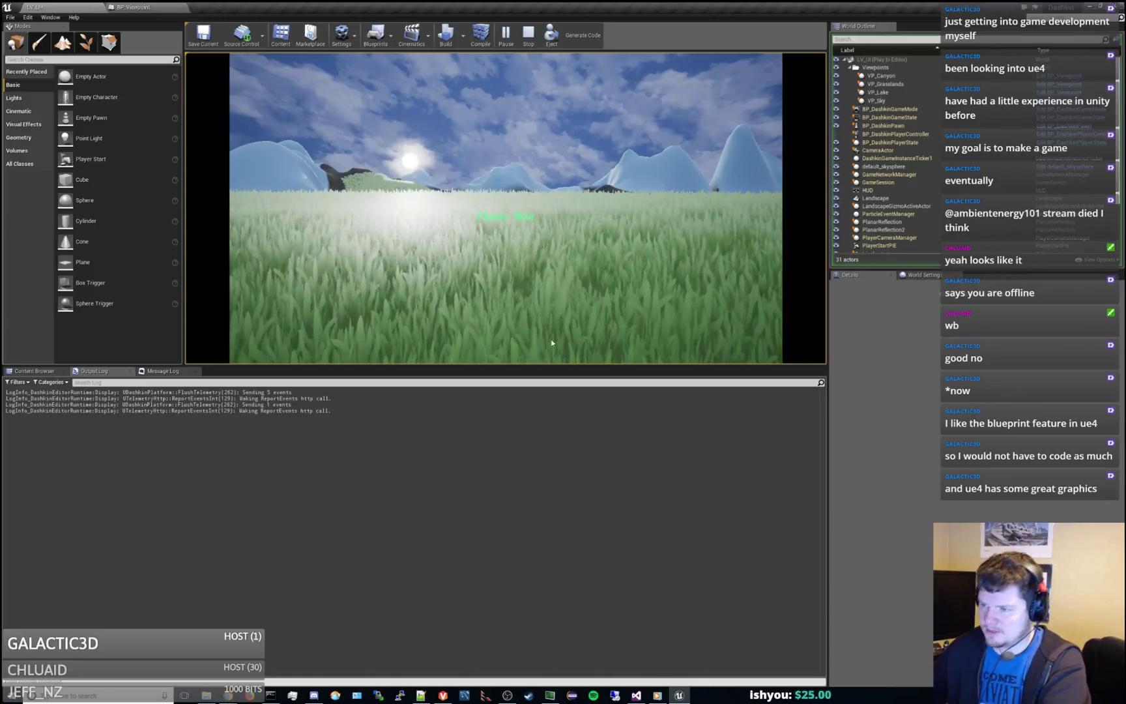
{"action": "left_click_drag", "start_coordinate": [550, 366], "coordinate": [550, 380]}
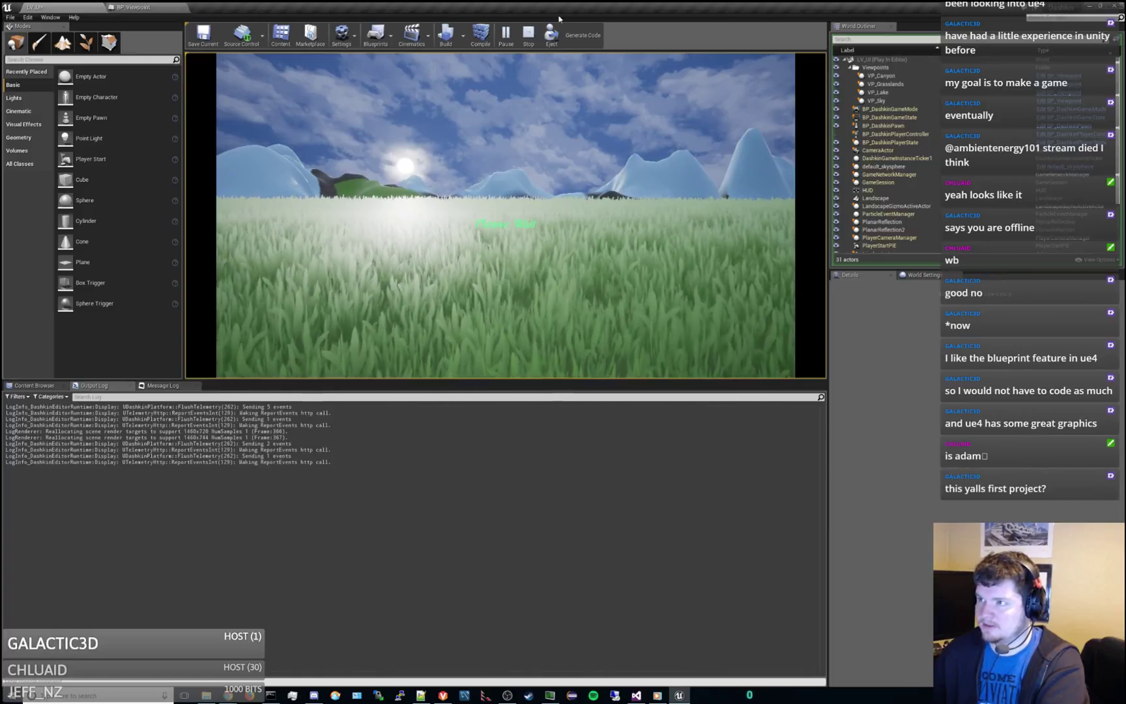
{"action": "key", "text": "Escape"}
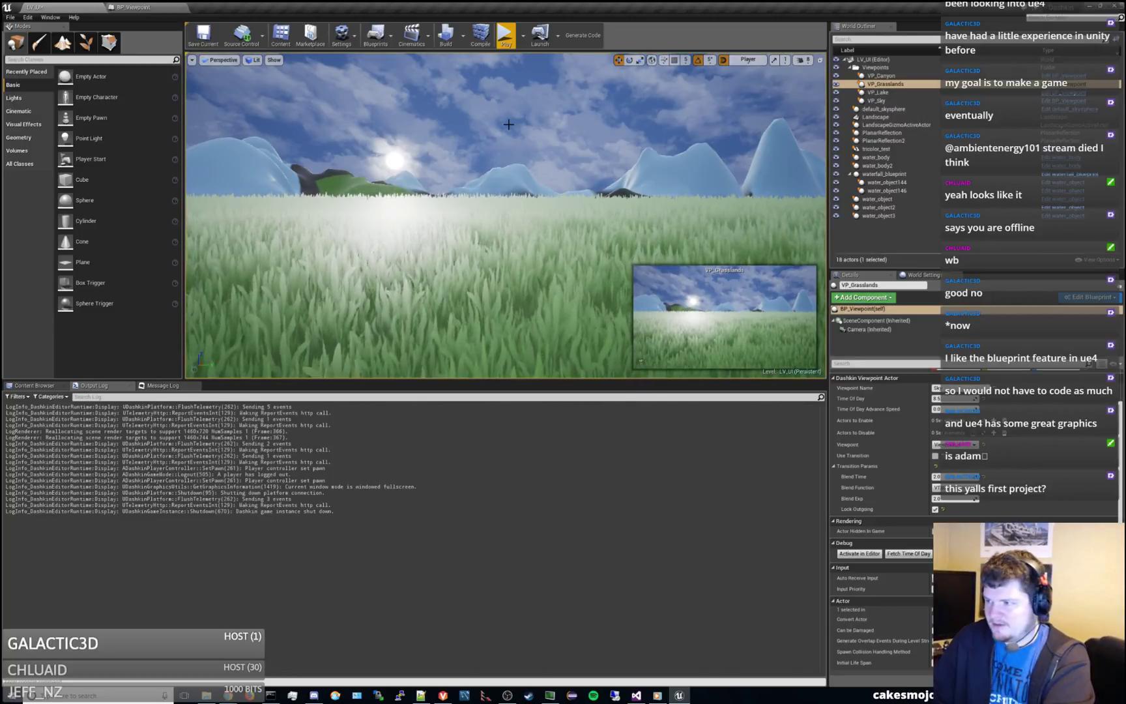
- Examine the grassland, waterfall and mountain terrain of the level from several angles
{"action": "key", "text": "s"}
{"action": "right_click_drag", "start_coordinate": [515, 109], "coordinate": [501, 200]}
{"action": "key", "text": "s"}
{"action": "right_click_drag", "start_coordinate": [609, 195], "coordinate": [616, 187]}
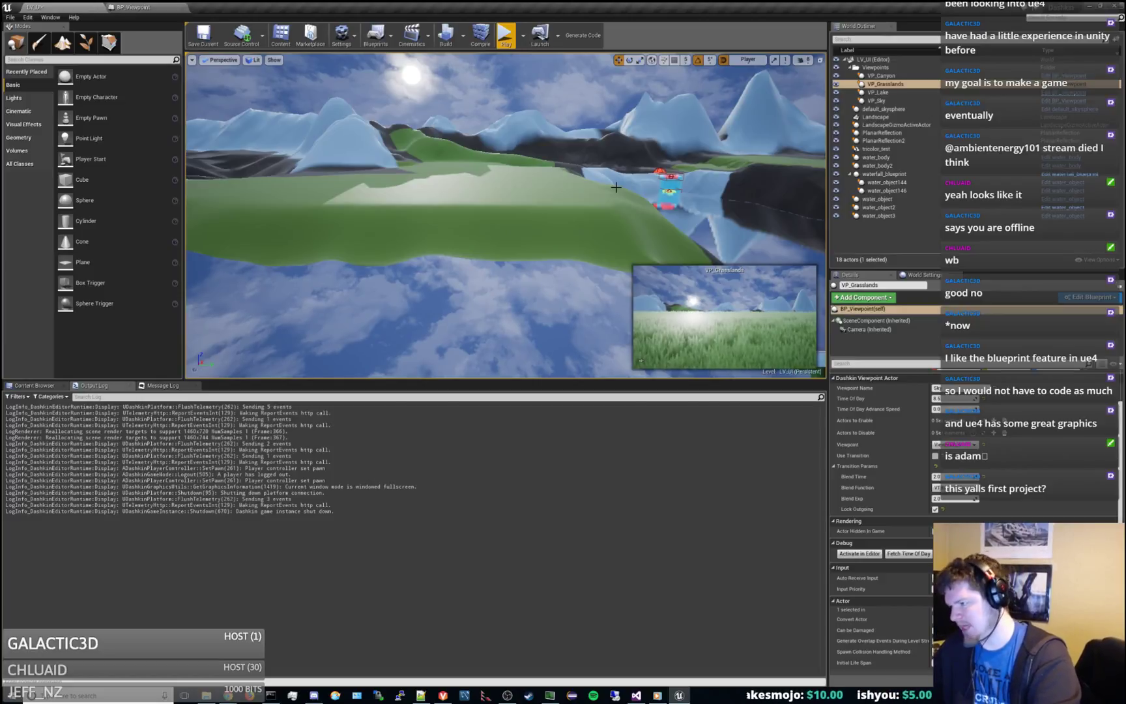
{"action": "right_click_drag", "start_coordinate": [571, 146], "coordinate": [593, 186]}
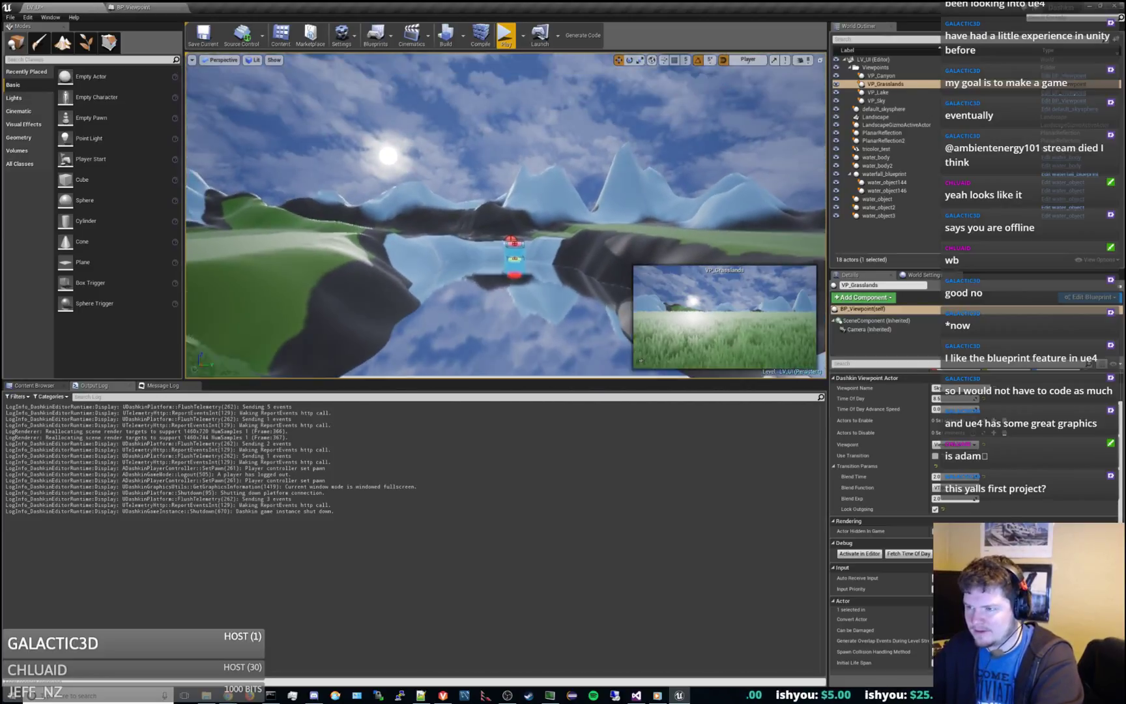
{"action": "right_click_drag", "start_coordinate": [598, 153], "coordinate": [580, 154]}
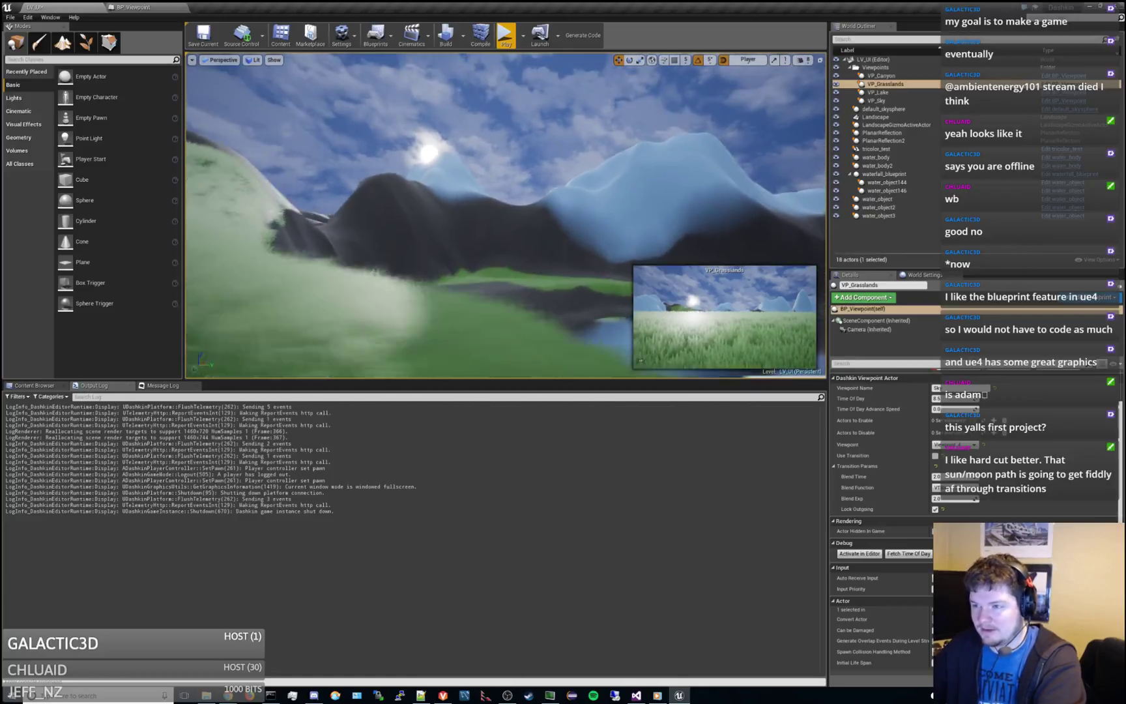
{"action": "right_click_drag", "start_coordinate": [506, 215], "coordinate": [619, 222]}
- Duplicate the VP_Sky viewpoint and move the copy over the green terrain in front of the mountains
{"action": "left_click", "coordinate": [881, 100]}
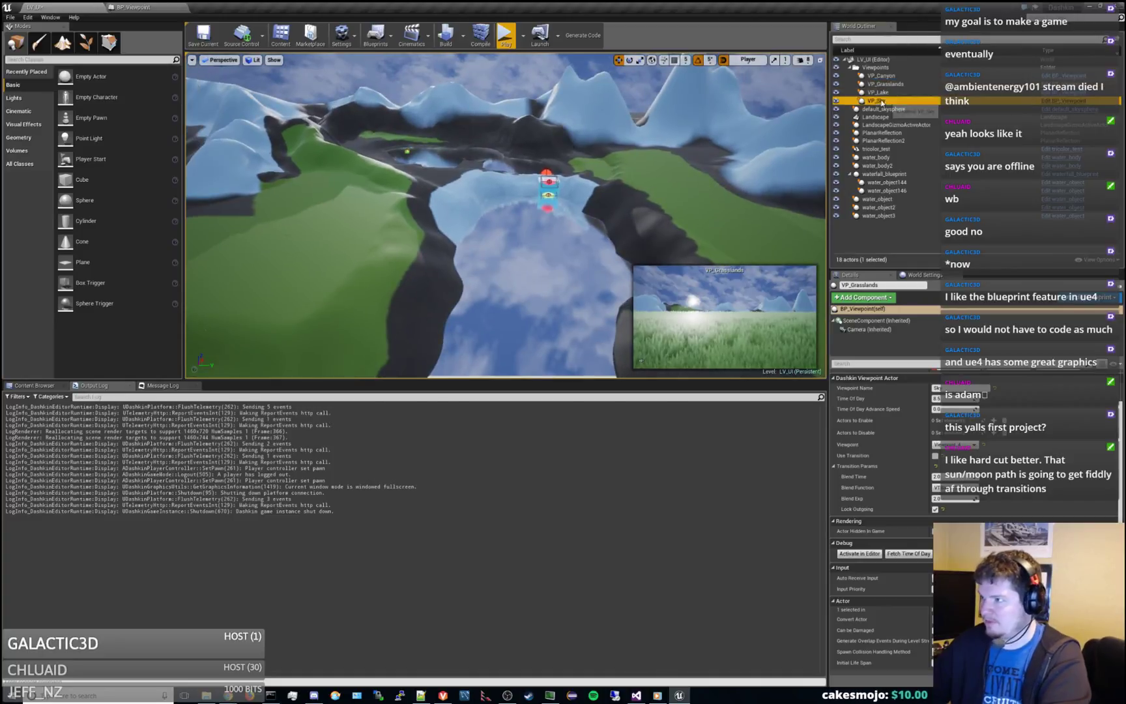
{"action": "right_click_drag", "start_coordinate": [493, 185], "coordinate": [464, 168]}
{"action": "right_click_drag", "start_coordinate": [487, 170], "coordinate": [487, 170]}
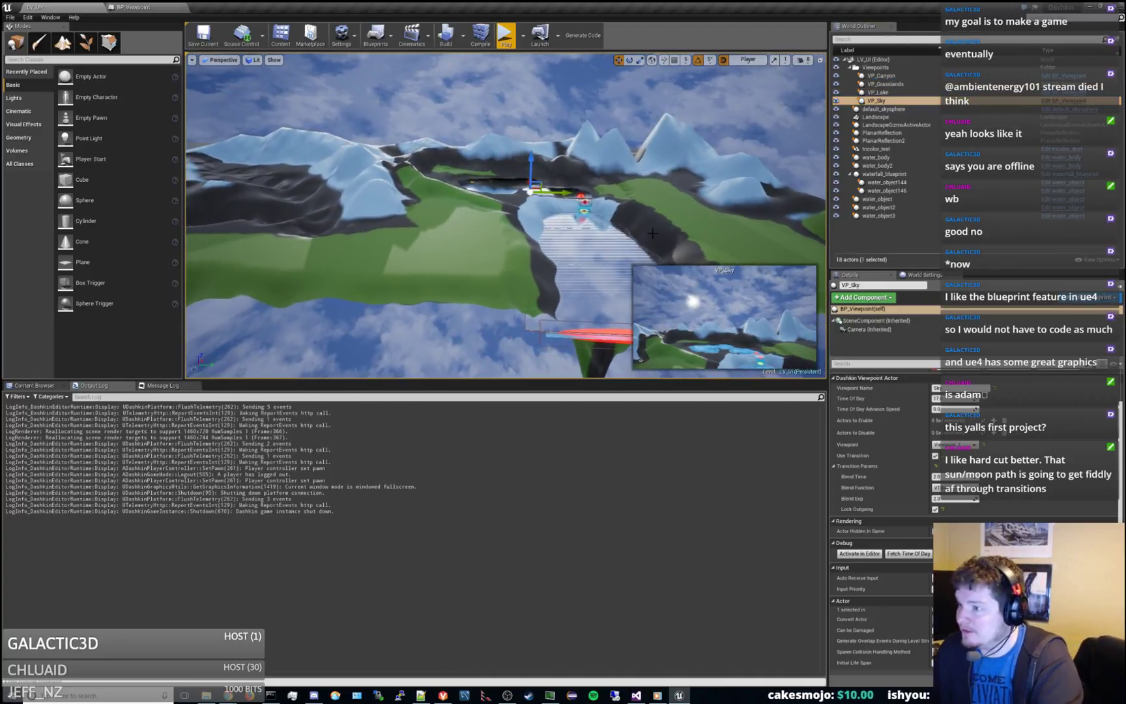
{"action": "left_click_drag", "start_coordinate": [561, 194], "coordinate": [257, 173], "text": "alt"}
{"action": "right_click_drag", "start_coordinate": [338, 191], "coordinate": [301, 192]}
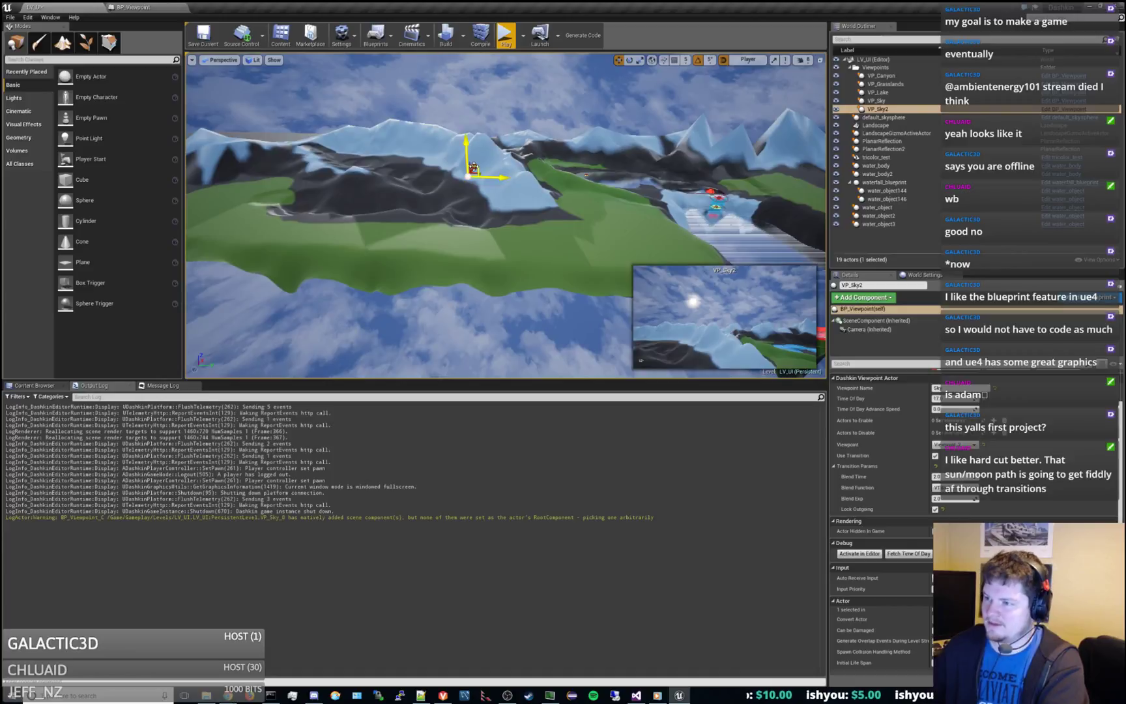
{"action": "left_click_drag", "start_coordinate": [474, 169], "coordinate": [188, 232]}
{"action": "right_click_drag", "start_coordinate": [188, 232], "coordinate": [218, 251]}
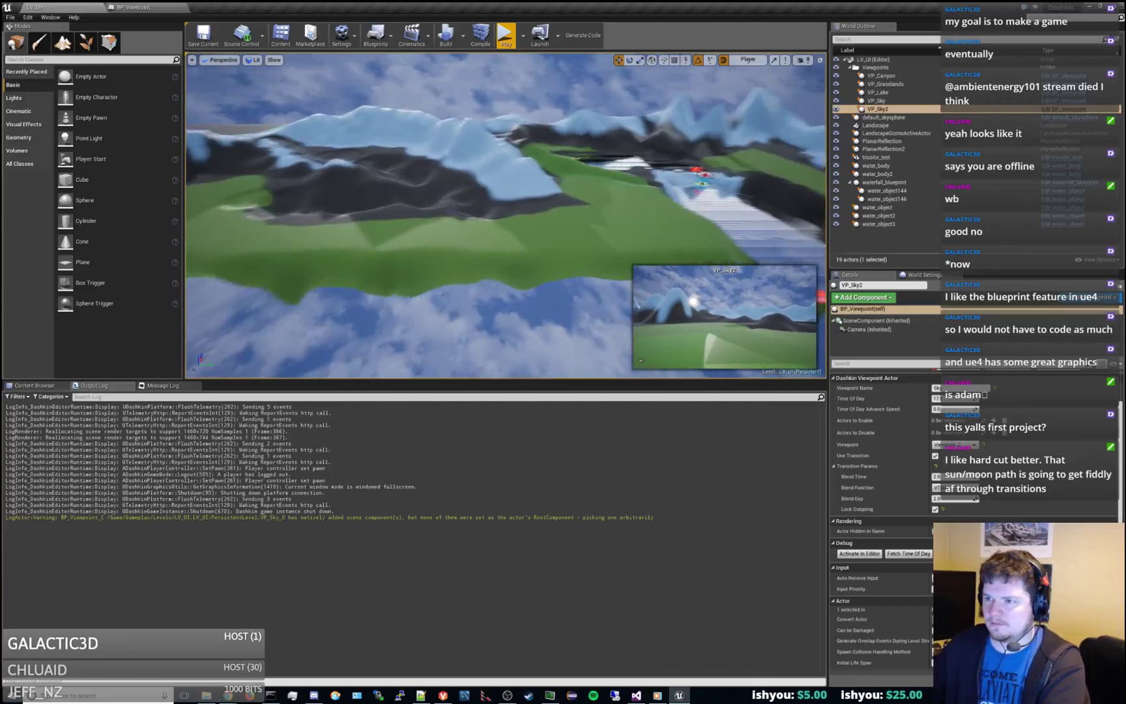
{"action": "right_click_drag", "start_coordinate": [292, 215], "coordinate": [293, 215]}
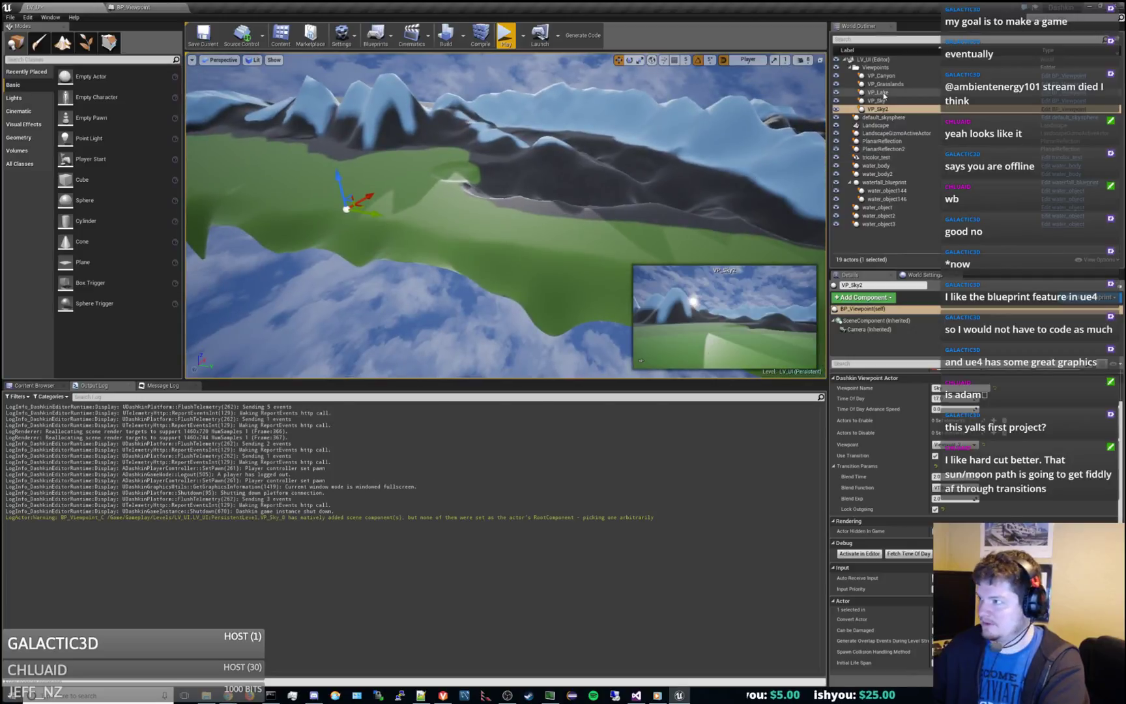
- Rename the duplicated viewpoint actor as VP_Mountains
{"action": "left_click", "coordinate": [880, 109]}
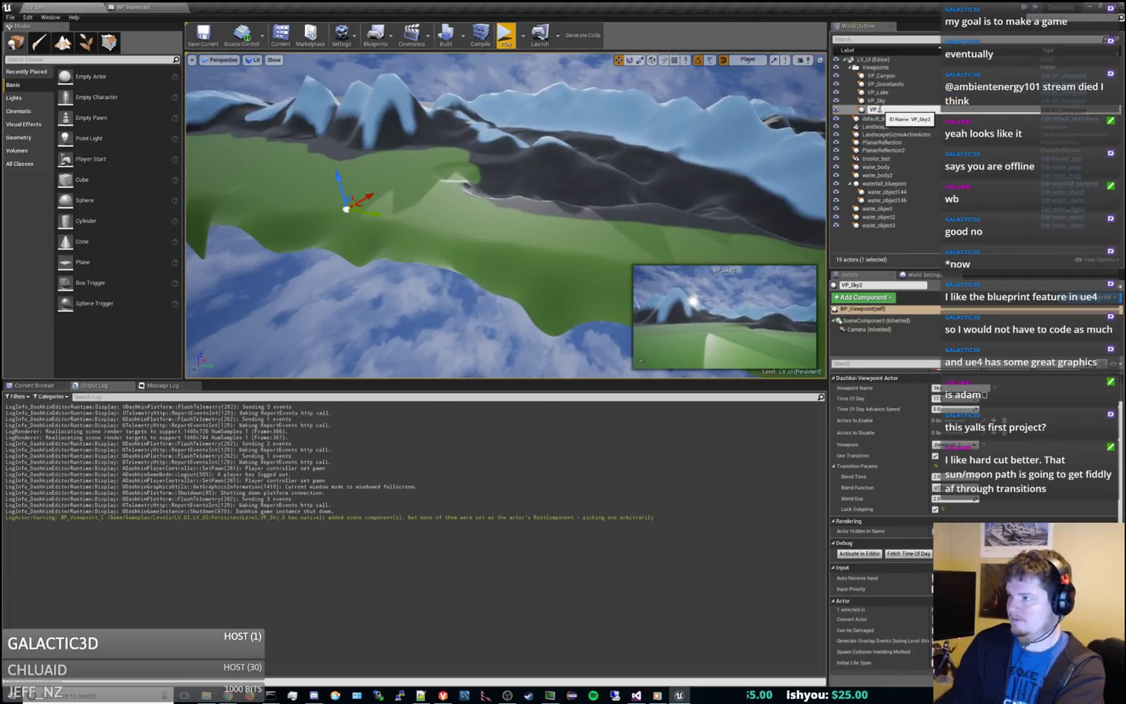
{"action": "type", "text": "VP_Mountains"}
{"action": "key", "text": "Return"}
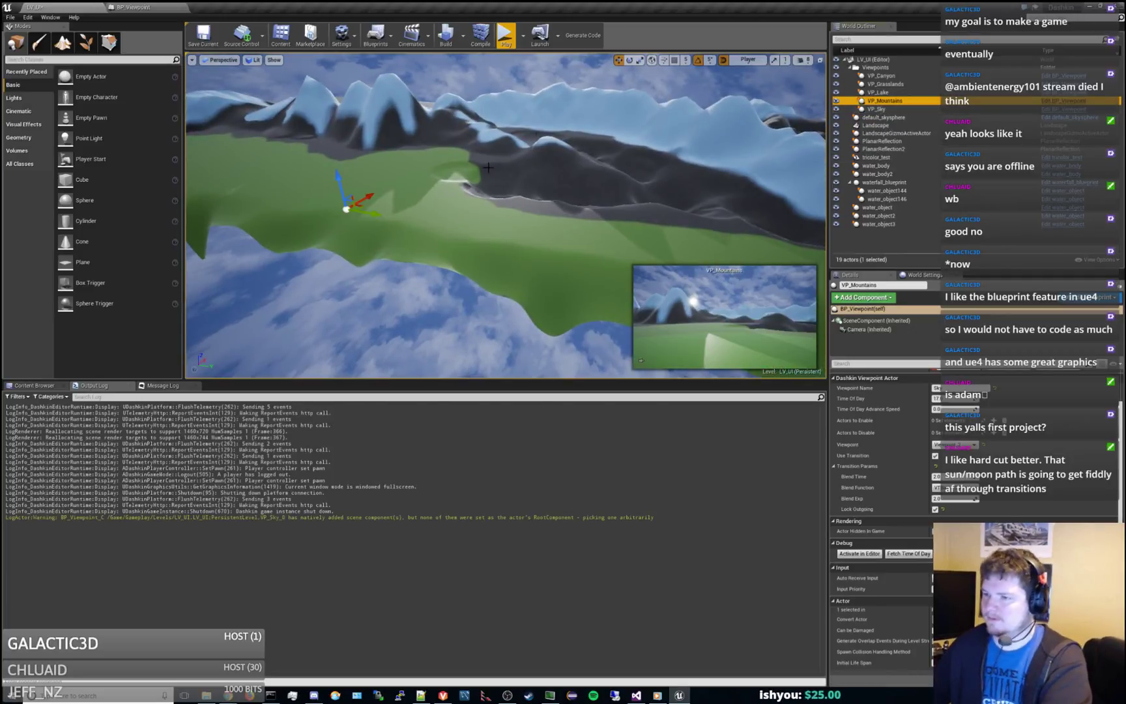
- Assign VP_Mountains a different entry for its Viewpoint property and disable Use Transition
{"action": "left_click", "coordinate": [955, 445]}
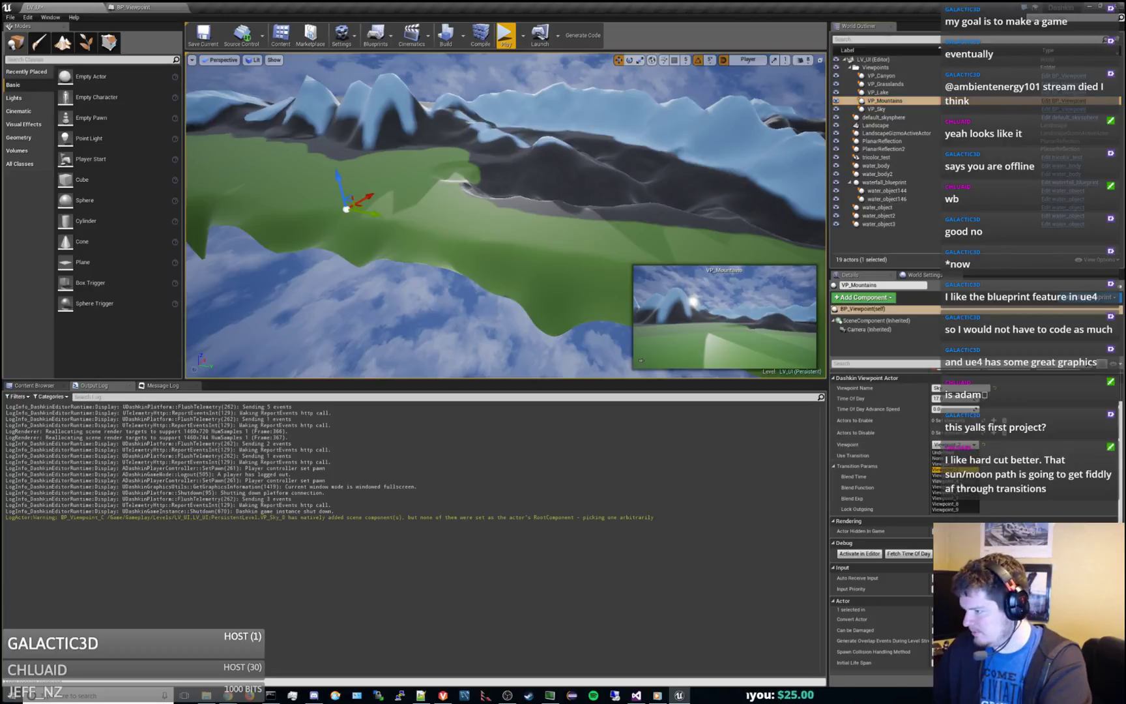
{"action": "left_click", "coordinate": [948, 469]}
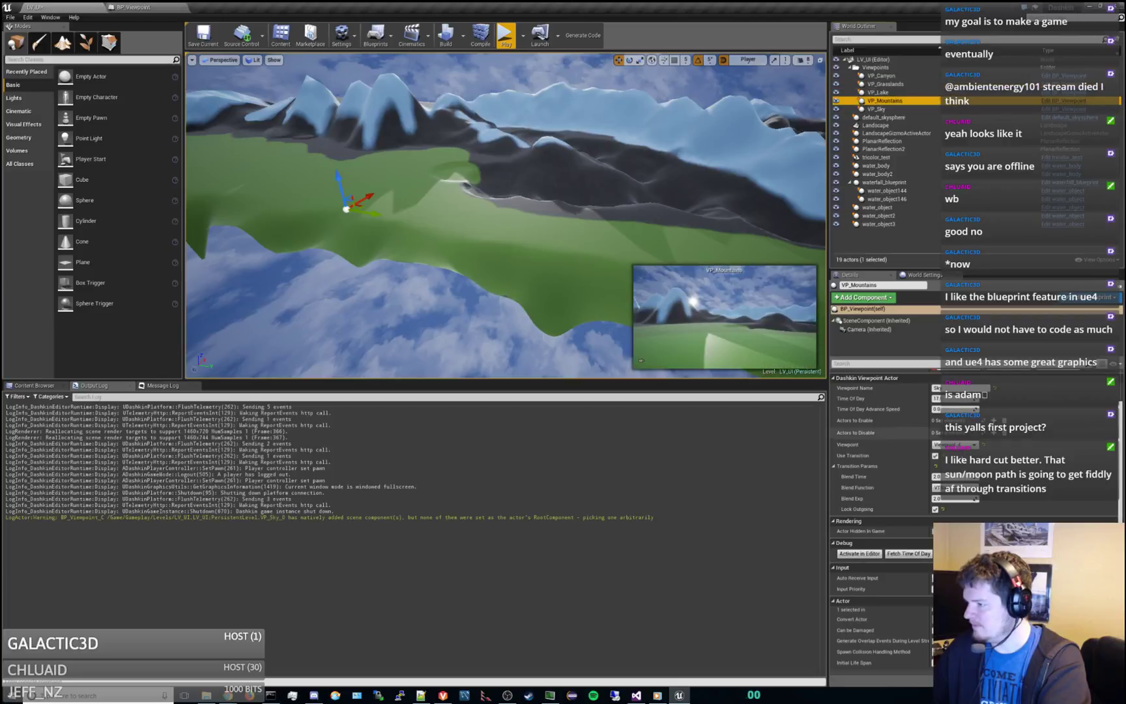
{"action": "left_click", "coordinate": [955, 444]}
{"action": "left_click", "coordinate": [945, 486]}
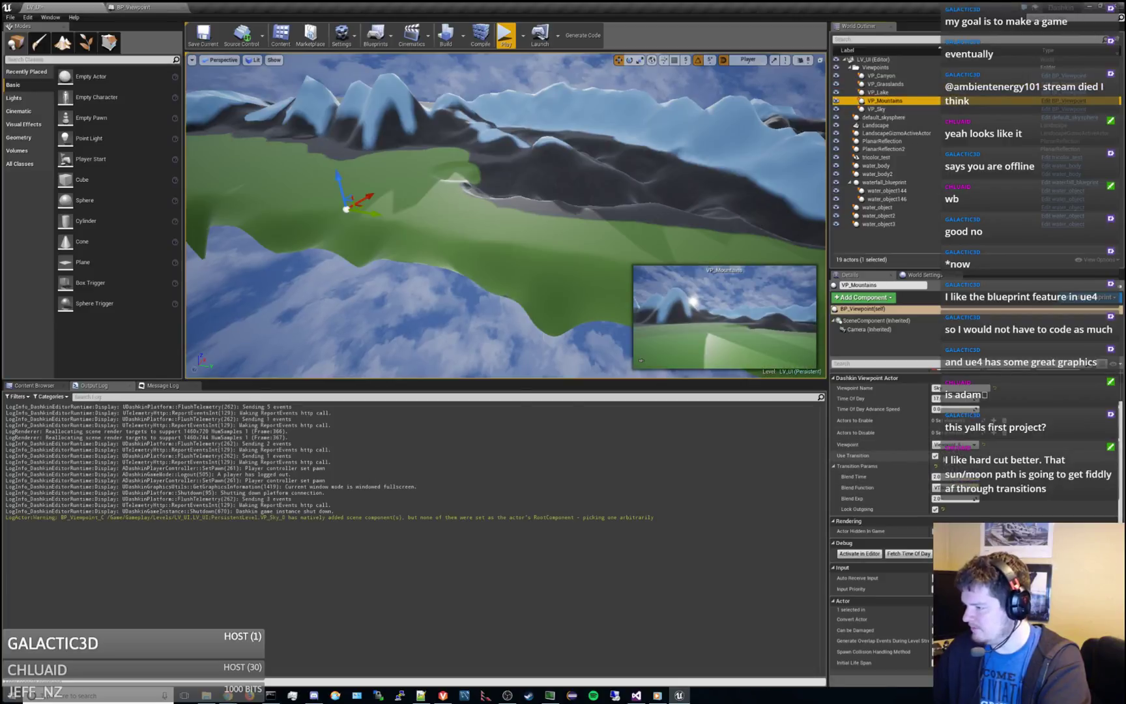
{"action": "left_click", "coordinate": [936, 456]}
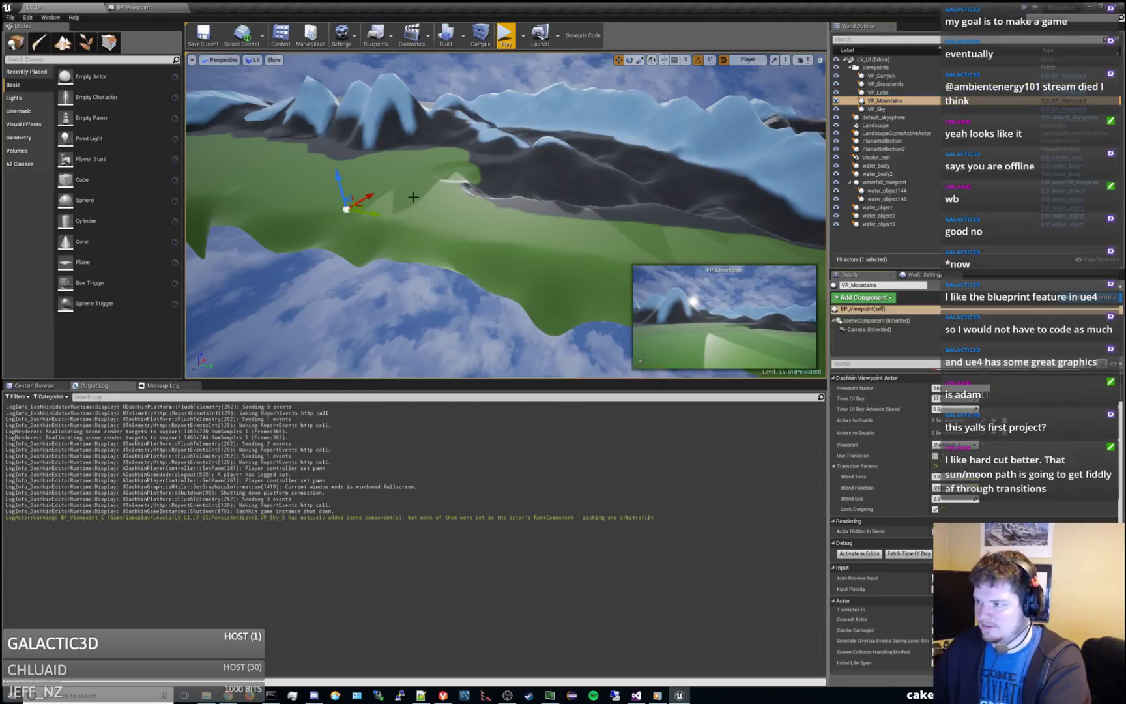
- Move VP_Mountains off the grass to a spot above the dark rocky valley facing the snowy mountain range
{"action": "left_click_drag", "start_coordinate": [370, 199], "coordinate": [363, 93]}
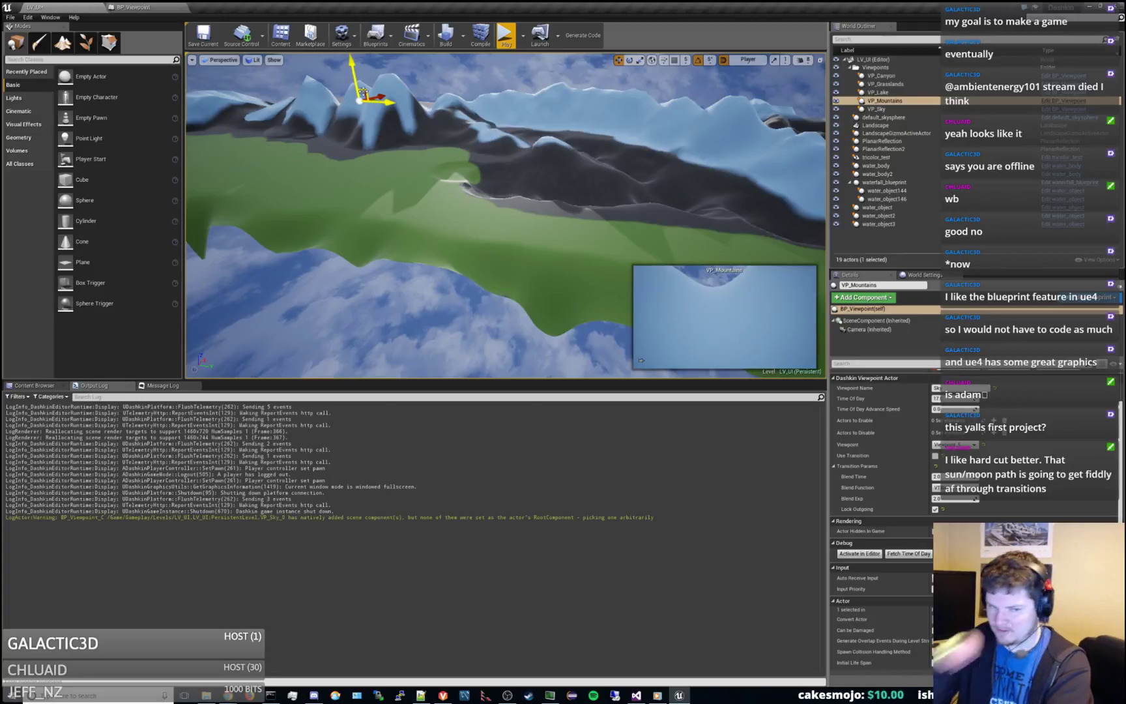
{"action": "right_click_drag", "start_coordinate": [363, 93], "coordinate": [391, 59]}
{"action": "key", "text": "w"}
{"action": "key", "text": "a"}
{"action": "left_click_drag", "start_coordinate": [408, 211], "coordinate": [633, 257]}
{"action": "key", "text": "d"}
{"action": "right_click_drag", "start_coordinate": [633, 257], "coordinate": [674, 281]}
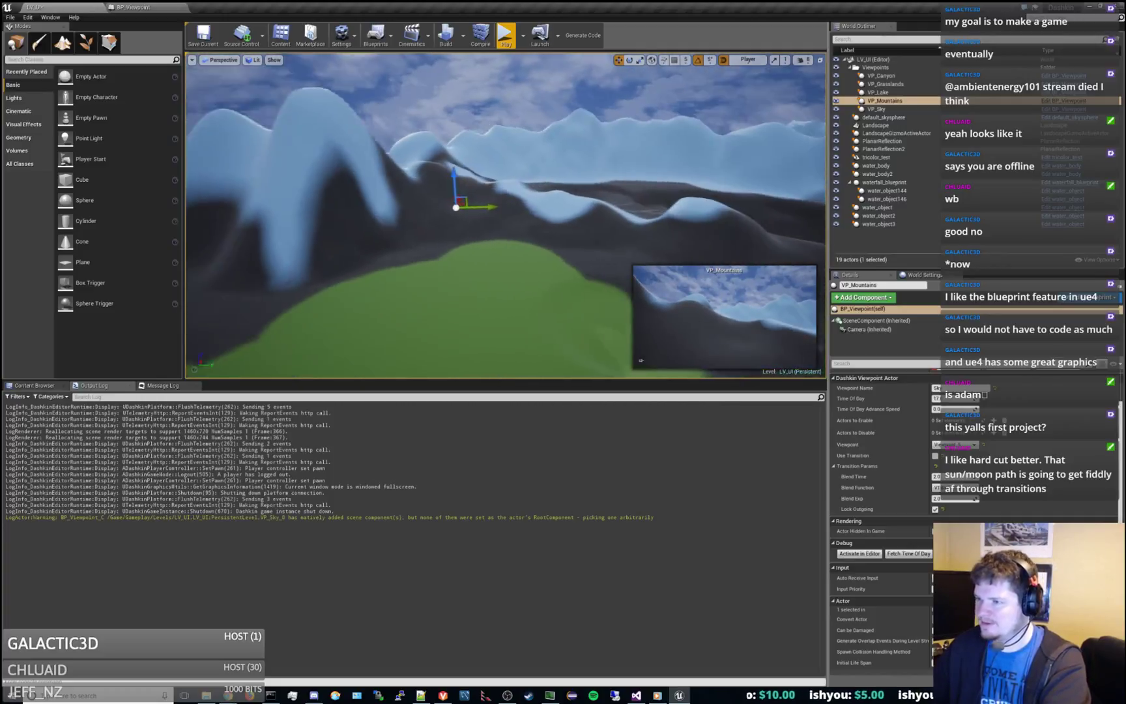
{"action": "right_click_drag", "start_coordinate": [404, 171], "coordinate": [411, 177]}
{"action": "key", "text": "d"}
{"action": "left_click_drag", "start_coordinate": [412, 197], "coordinate": [800, 225]}
{"action": "right_click_drag", "start_coordinate": [506, 215], "coordinate": [581, 214]}
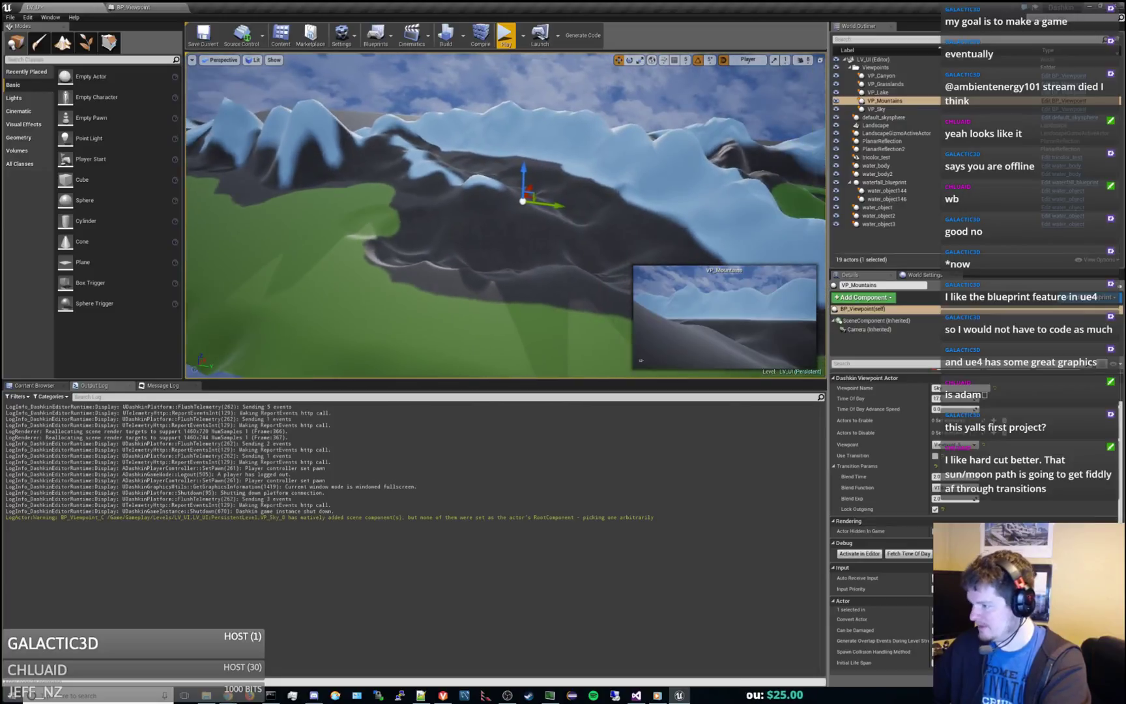
- Activate the VP_Mountains viewpoint in the editor to preview its time of day, and save the current level
{"action": "left_click", "coordinate": [860, 553]}
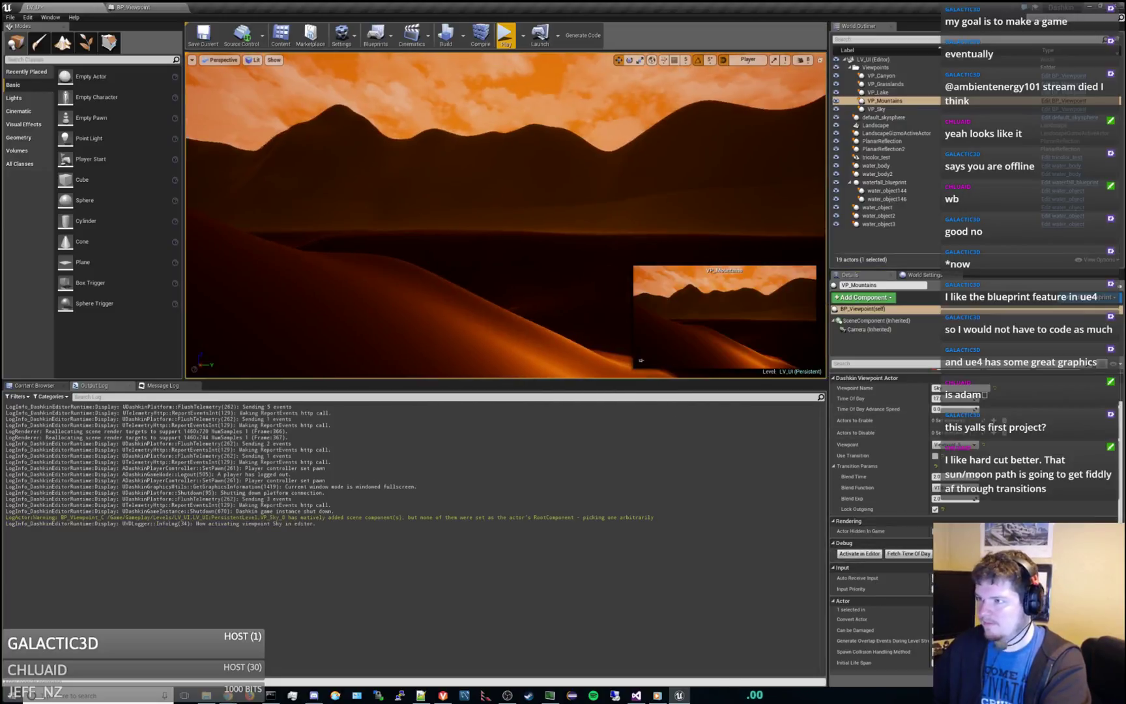
{"action": "right_click_drag", "start_coordinate": [505, 215], "coordinate": [521, 245]}
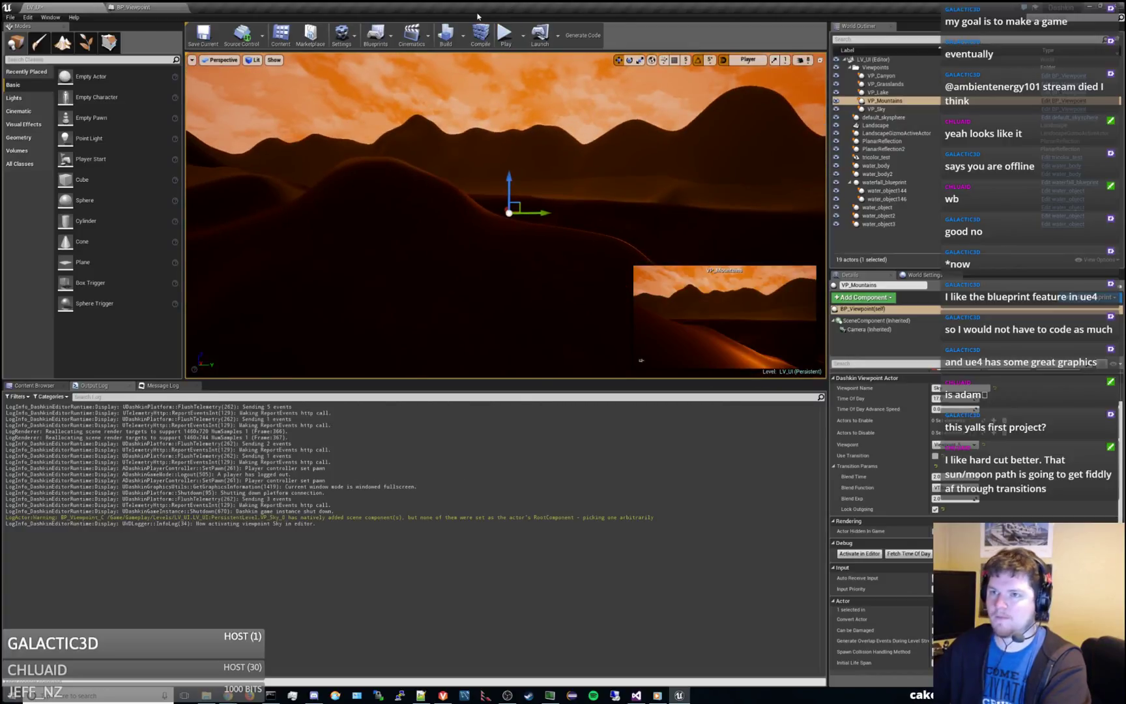
{"action": "left_click", "coordinate": [204, 39]}
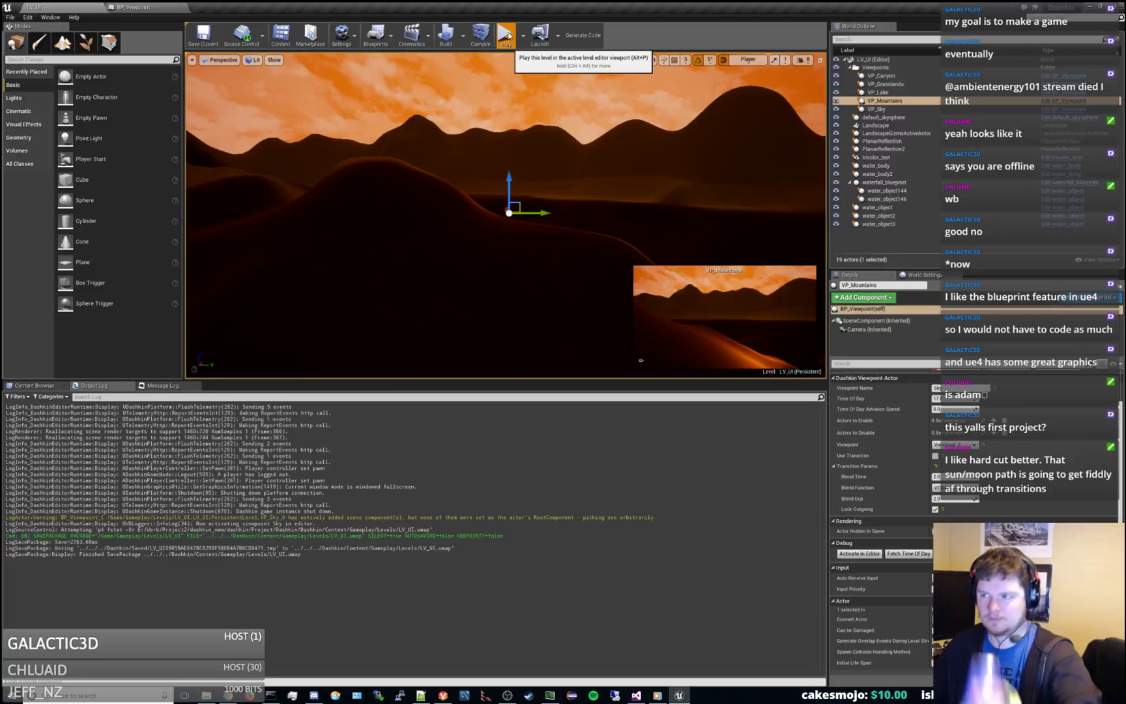
- Play-test the level in the viewport, stop the session and inspect the lit terrain around the canyon and water
{"action": "left_click", "coordinate": [507, 35]}
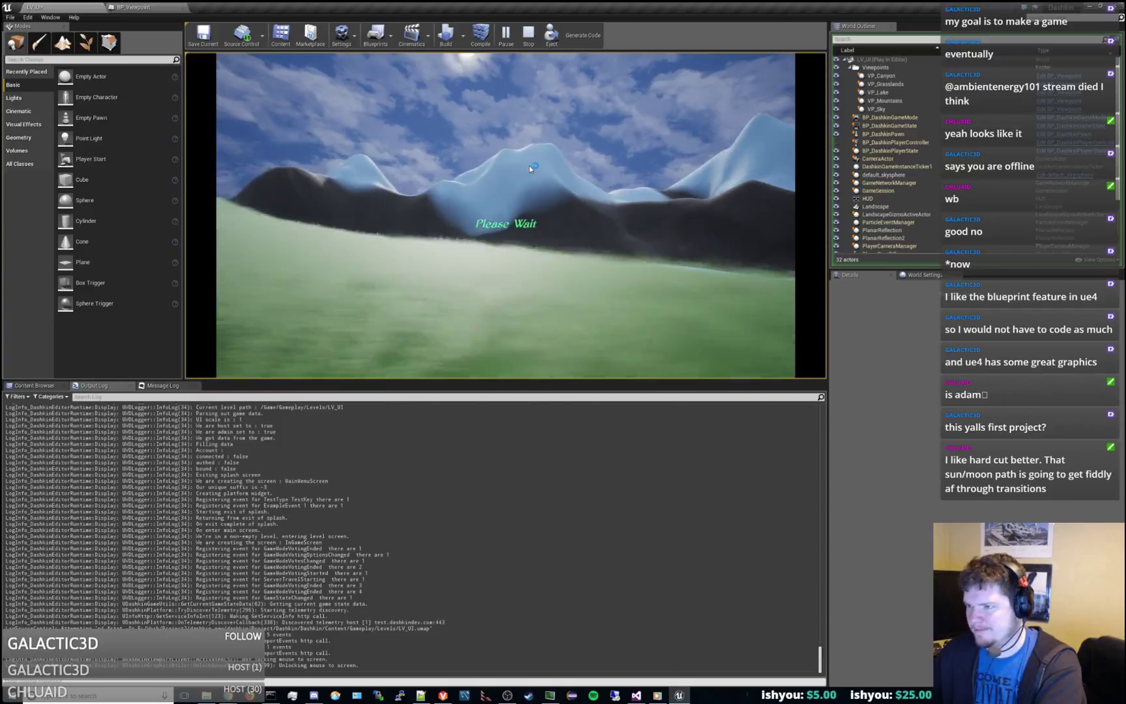
{"action": "left_click", "coordinate": [529, 35]}
{"action": "right_click_drag", "start_coordinate": [505, 215], "coordinate": [580, 267]}
{"action": "key", "text": "d"}
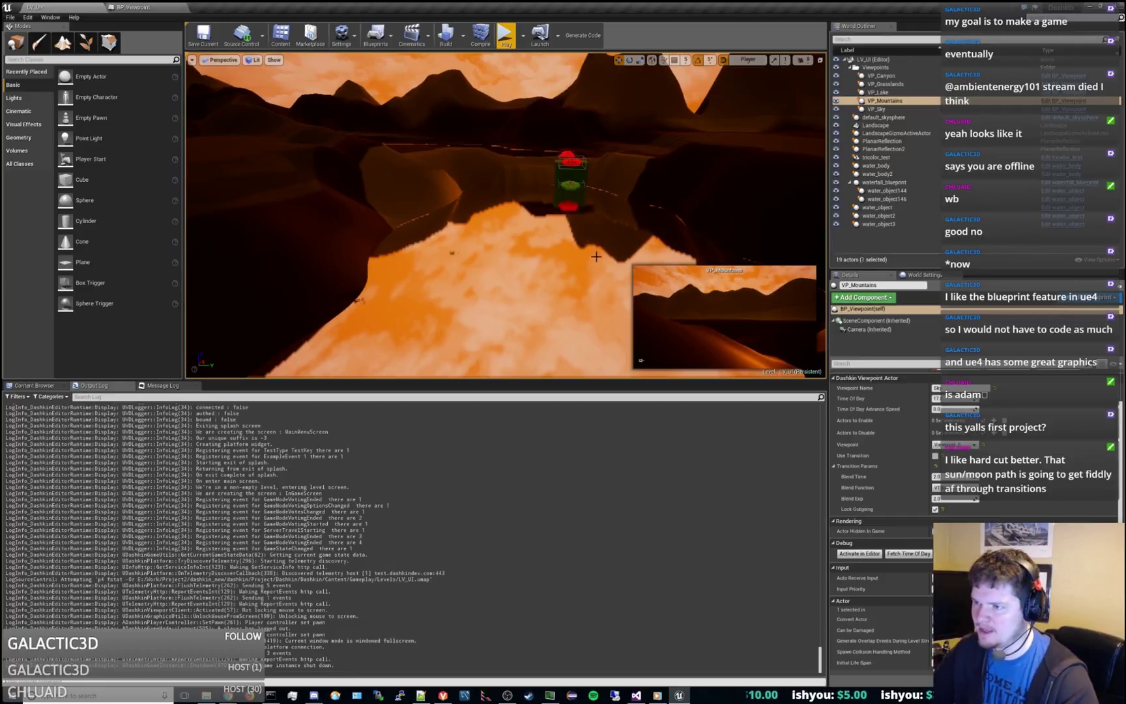
{"action": "right_click_drag", "start_coordinate": [596, 256], "coordinate": [547, 267]}
{"action": "key", "text": "w"}
{"action": "key", "text": "w"}
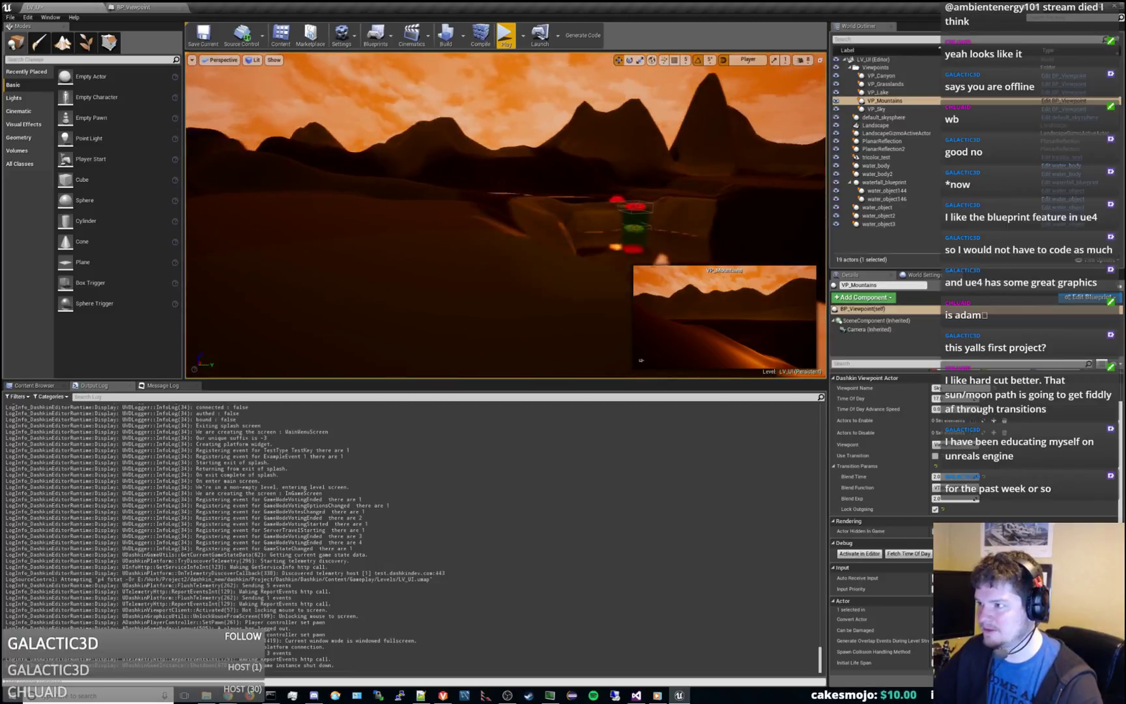
- Open the BP_Viewpoint blueprint and examine the activation and time-of-day transition nodes in its Event Graph
{"action": "left_click", "coordinate": [34, 385]}
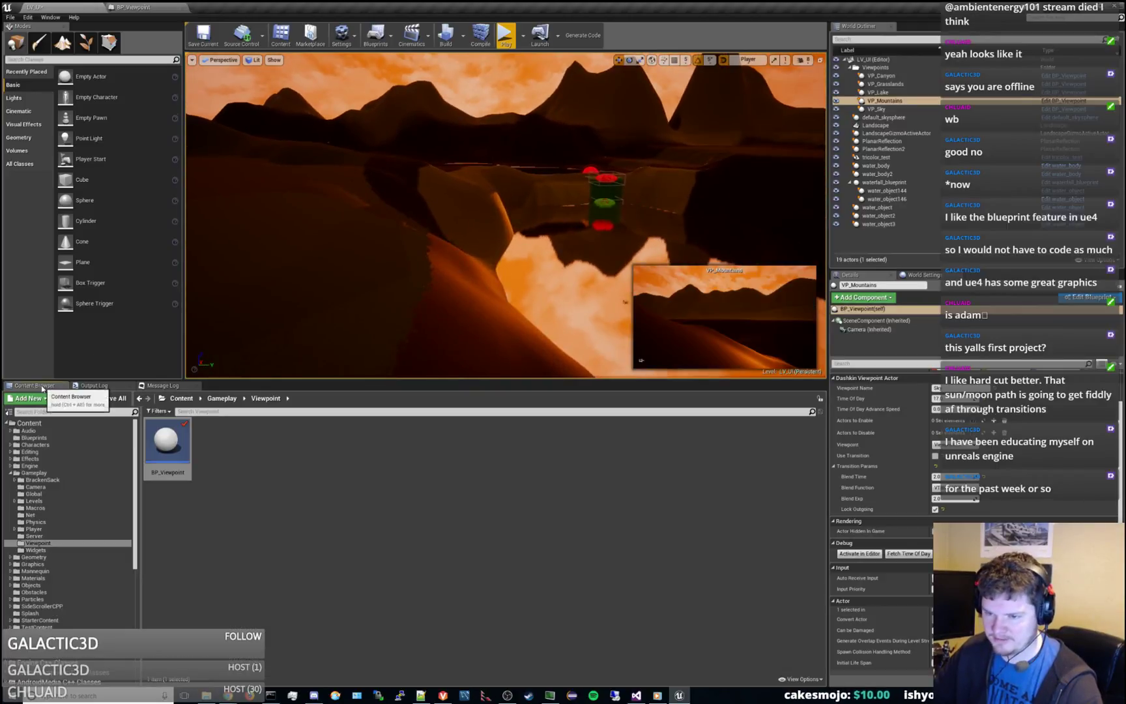
{"action": "double_click", "coordinate": [182, 449]}
{"action": "right_click_drag", "start_coordinate": [404, 280], "coordinate": [440, 266]}
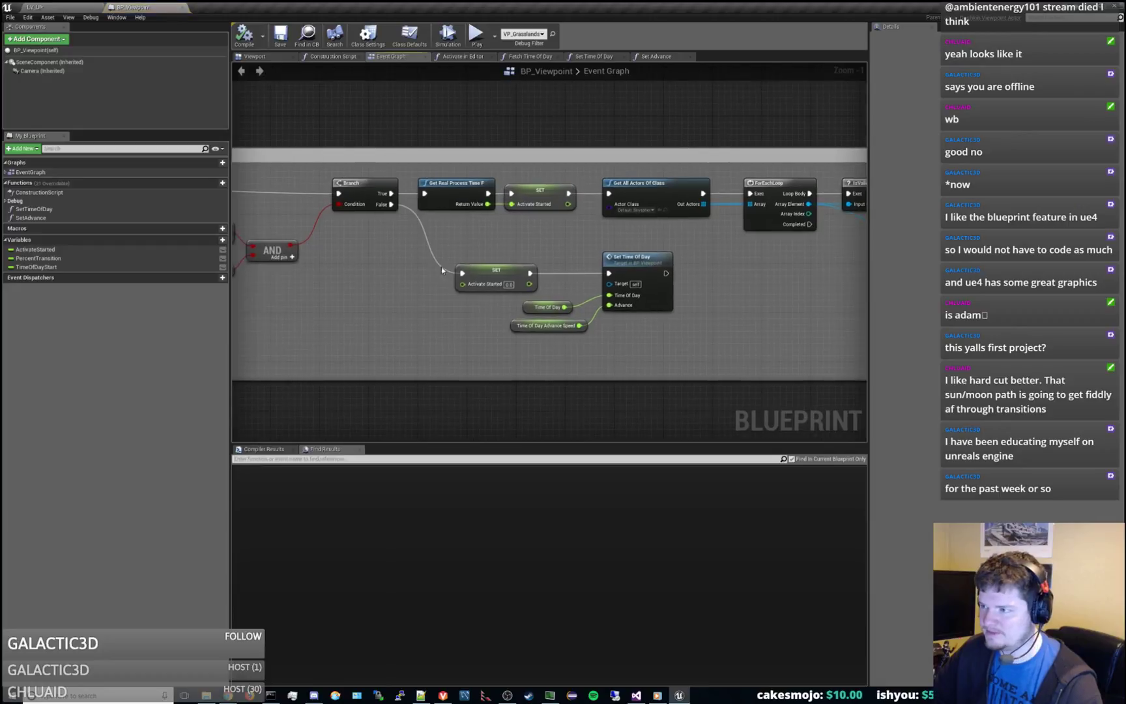
{"action": "scroll", "coordinate": [424, 251], "scroll_direction": "down", "scroll_amount": 4}
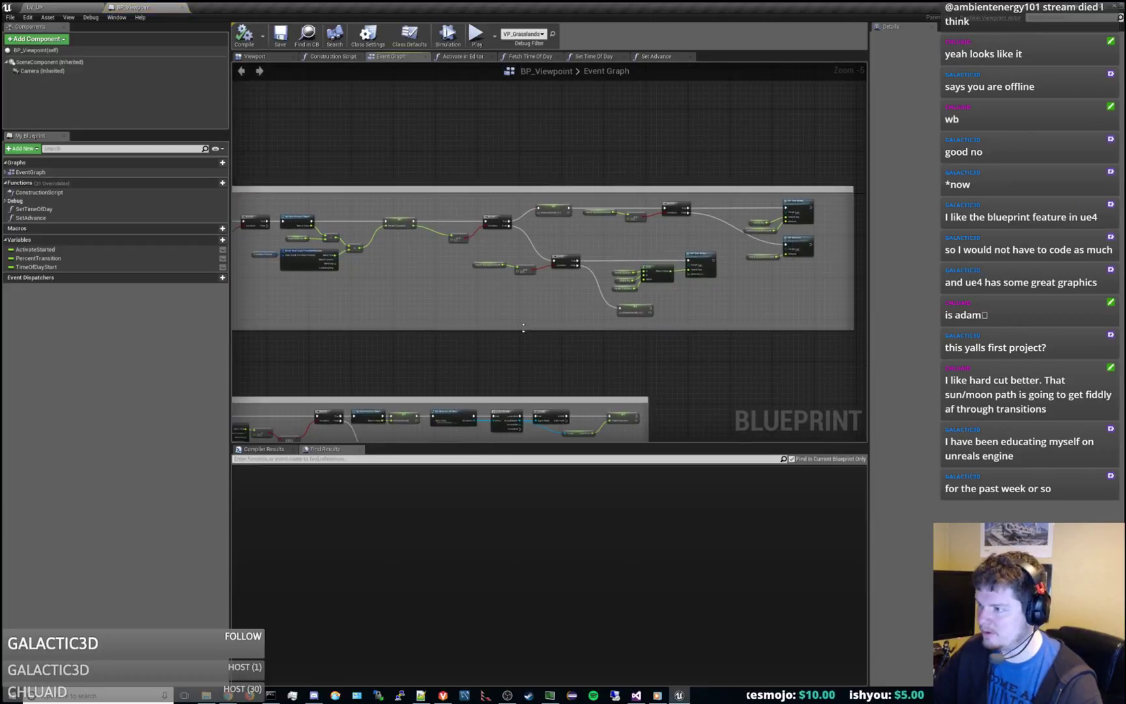
{"action": "right_click_drag", "start_coordinate": [504, 312], "coordinate": [543, 310]}
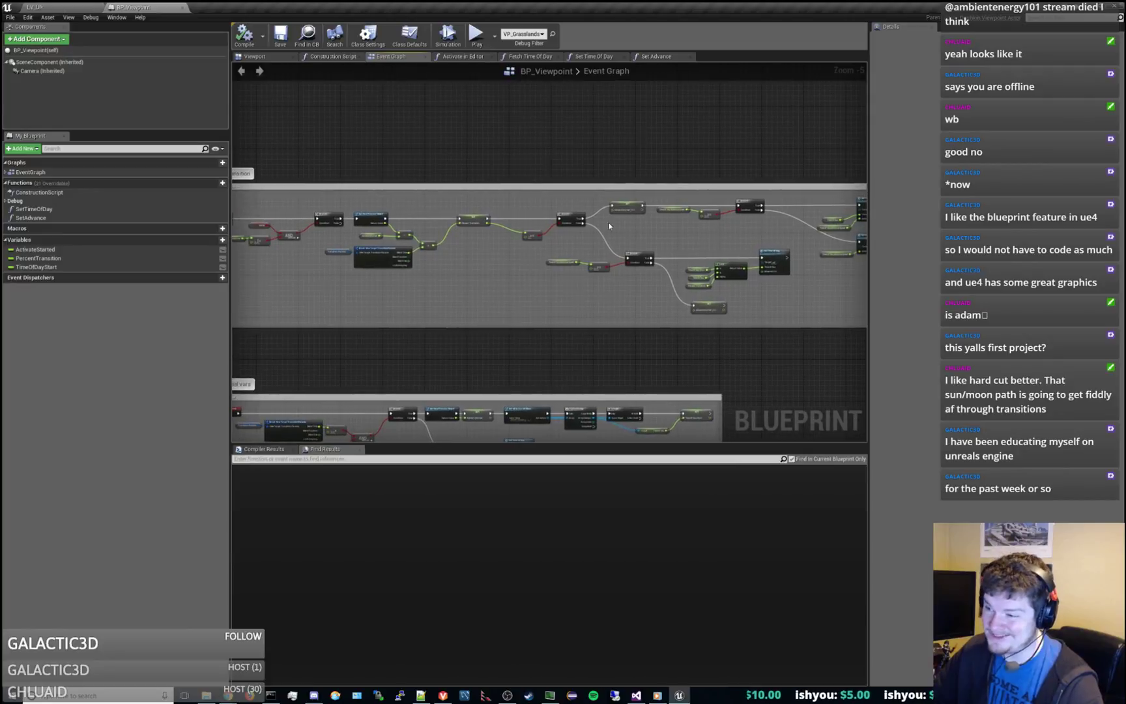
{"action": "right_click_drag", "start_coordinate": [621, 290], "coordinate": [569, 293]}
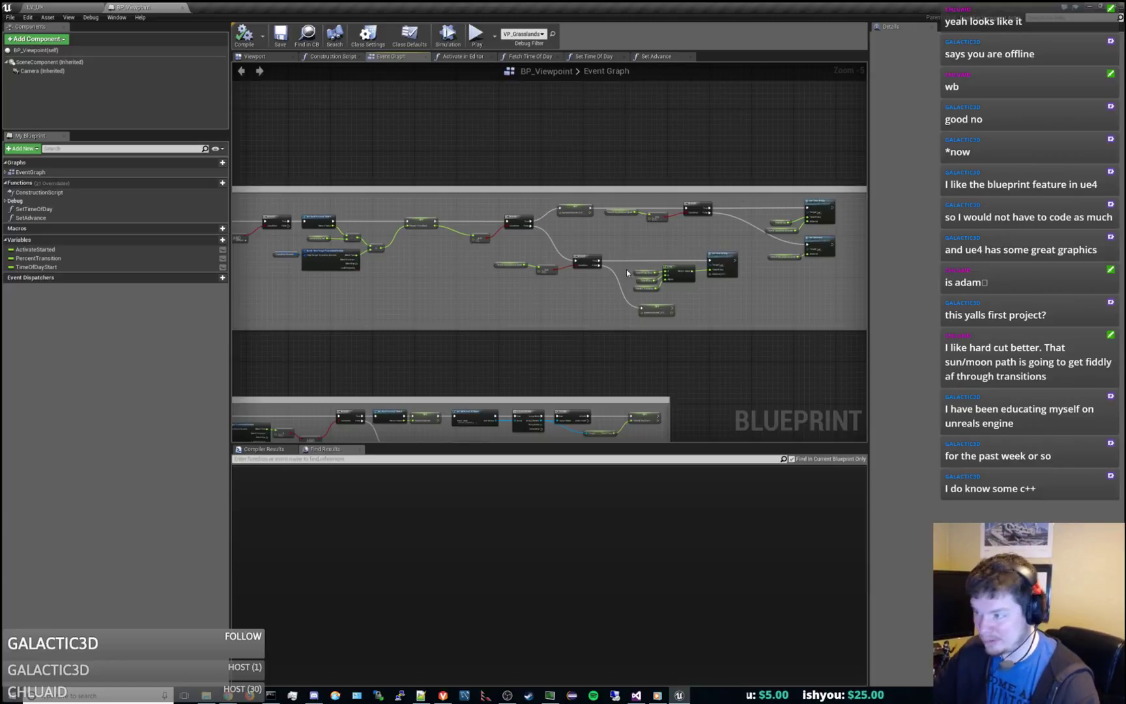
{"action": "scroll", "coordinate": [627, 271], "scroll_direction": "up", "scroll_amount": 4}
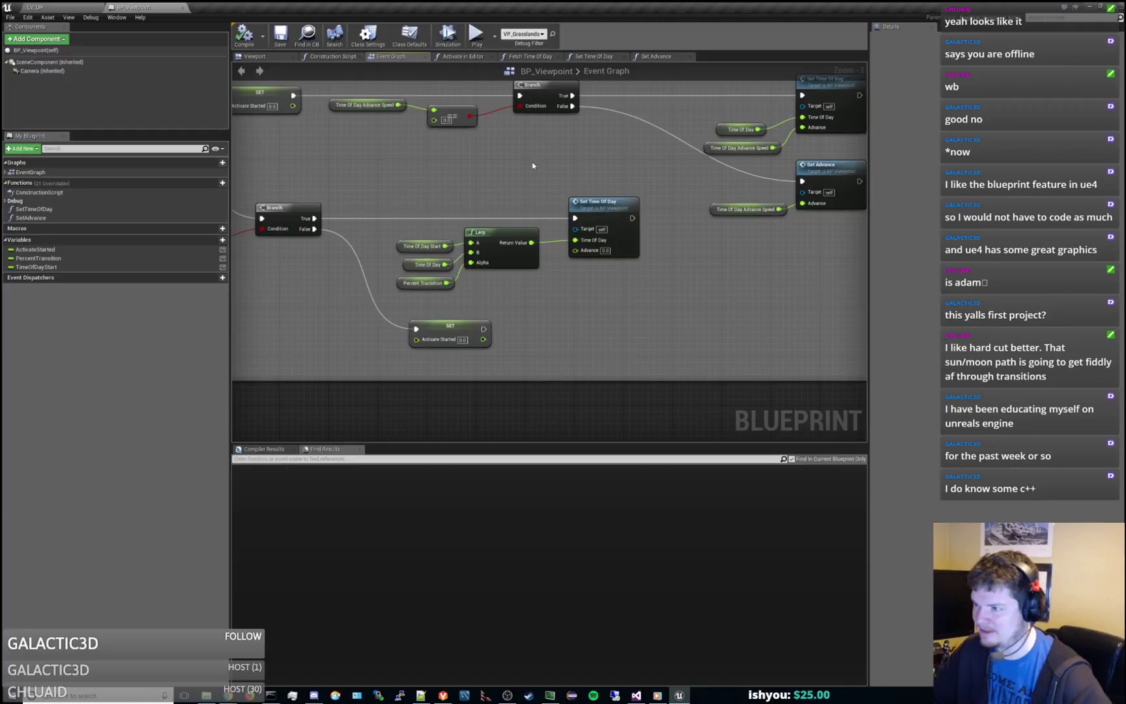
{"action": "right_click_drag", "start_coordinate": [530, 166], "coordinate": [475, 254]}
- Return to the level editor and open the PlayerLogicObject blueprint from the Gameplay/Player/Logic folder
{"action": "left_click", "coordinate": [98, 7]}
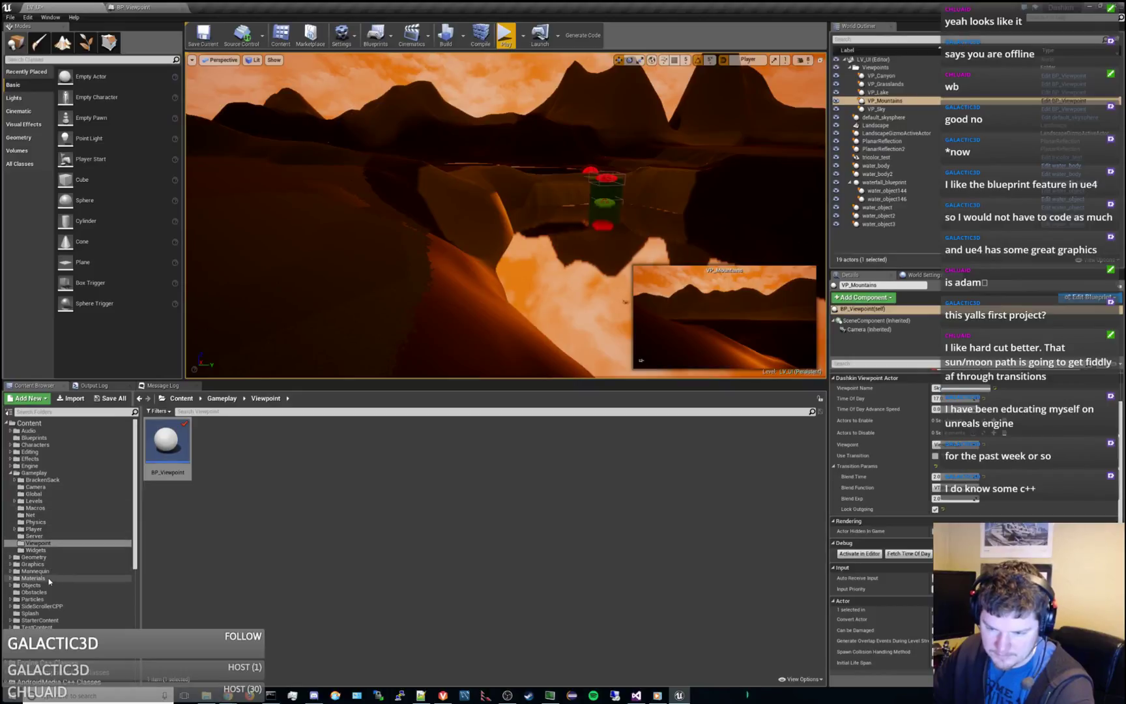
{"action": "left_click", "coordinate": [44, 529]}
{"action": "double_click", "coordinate": [214, 440]}
{"action": "double_click", "coordinate": [361, 450]}
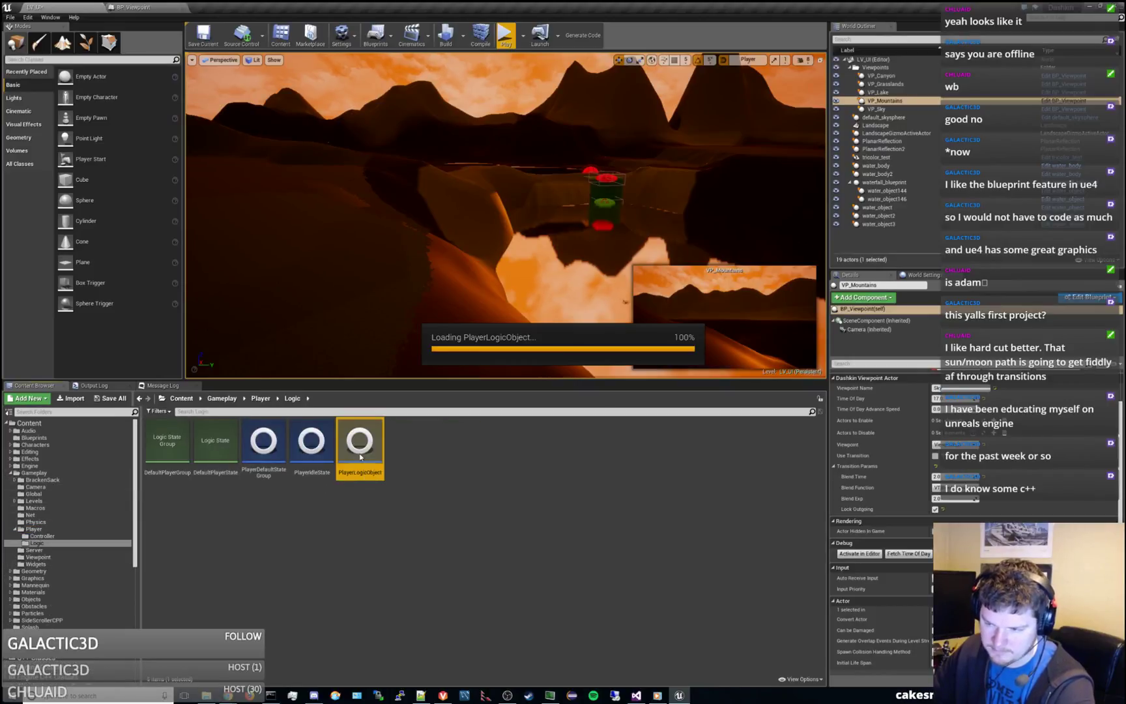
- Examine the ball-hit, player-hit and direction-reflection logic in the Ground Pound Active graph, and close the PlayerLogicObject blueprint
{"action": "scroll", "coordinate": [560, 363], "scroll_direction": "down", "scroll_amount": 3}
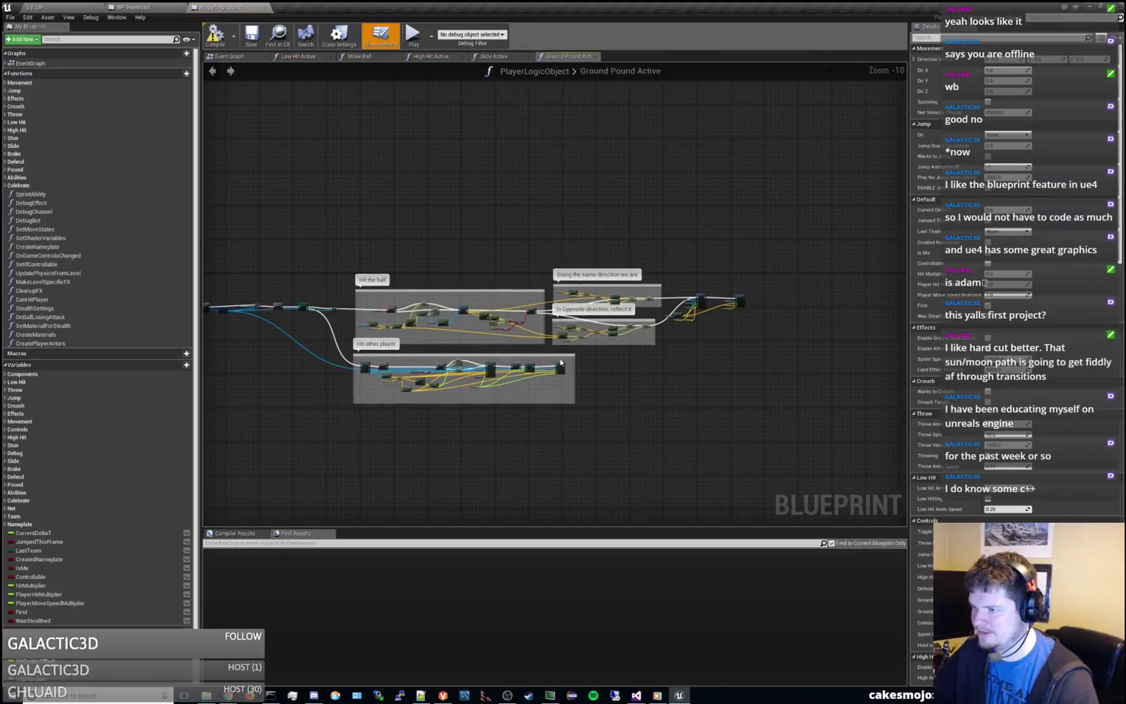
{"action": "scroll", "coordinate": [561, 363], "scroll_direction": "up", "scroll_amount": 6}
{"action": "right_click_drag", "start_coordinate": [588, 331], "coordinate": [320, 392]}
{"action": "scroll", "coordinate": [680, 326], "scroll_direction": "up", "scroll_amount": 3}
{"action": "right_click_drag", "start_coordinate": [695, 315], "coordinate": [535, 379]}
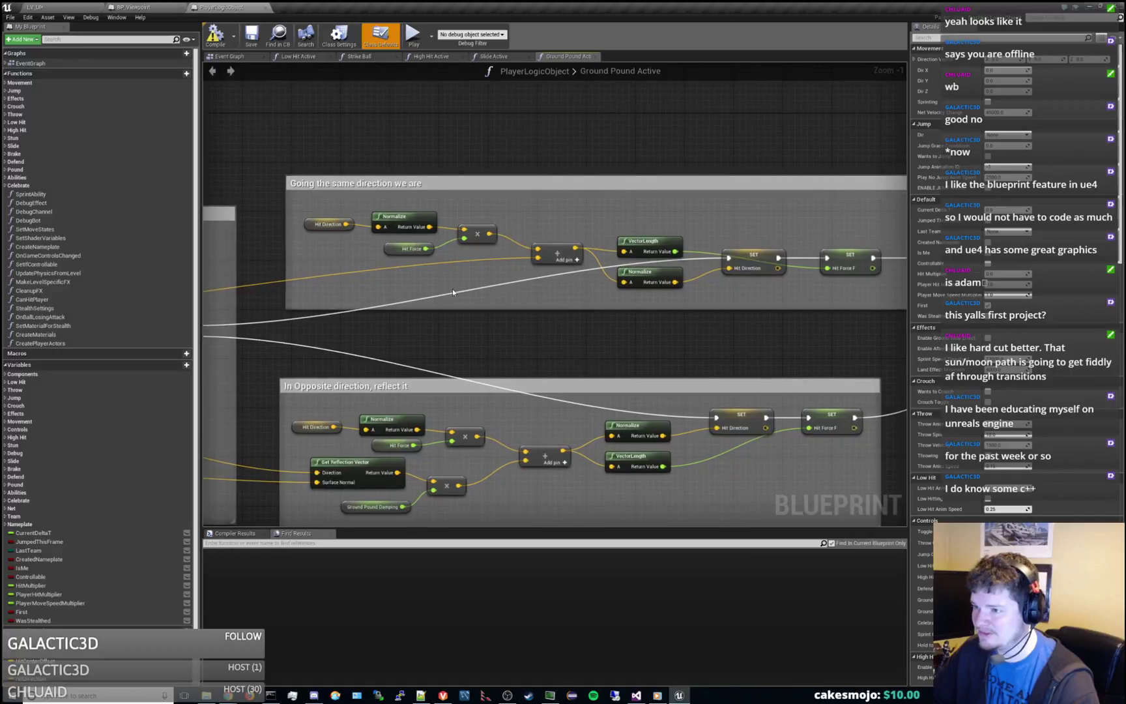
{"action": "scroll", "coordinate": [525, 334], "scroll_direction": "down", "scroll_amount": 1}
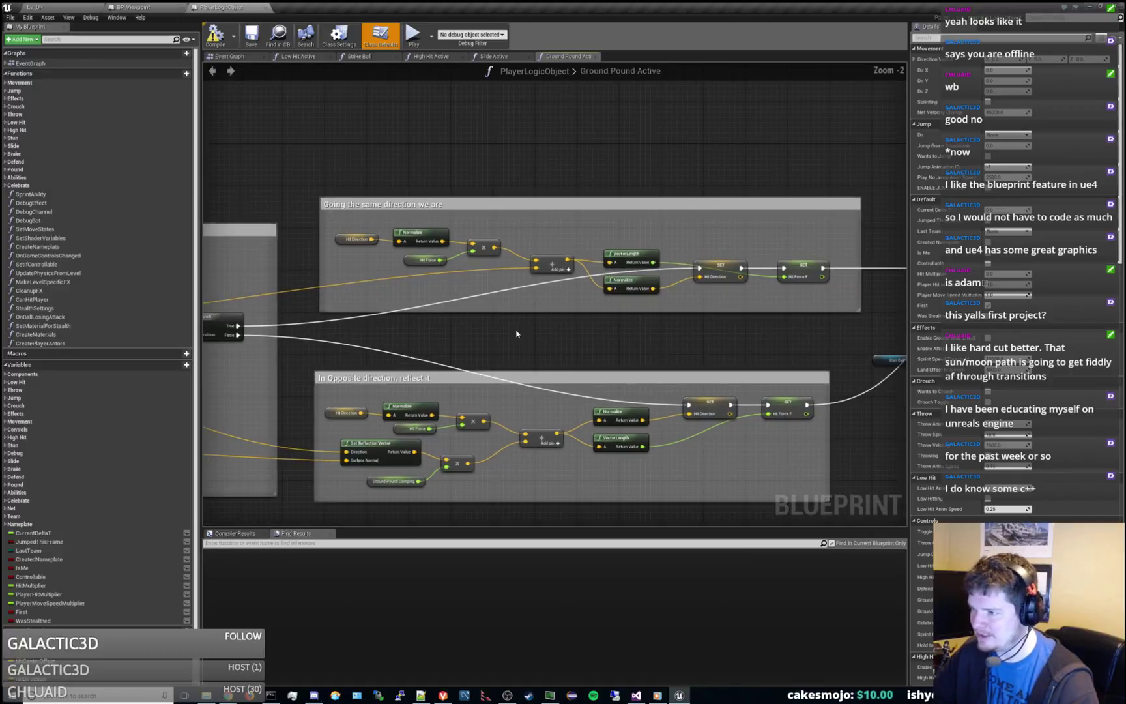
{"action": "right_click_drag", "start_coordinate": [525, 334], "coordinate": [718, 285]}
{"action": "scroll", "coordinate": [718, 285], "scroll_direction": "down", "scroll_amount": 3}
{"action": "left_click", "coordinate": [677, 291]}
{"action": "right_click_drag", "start_coordinate": [427, 238], "coordinate": [546, 208]}
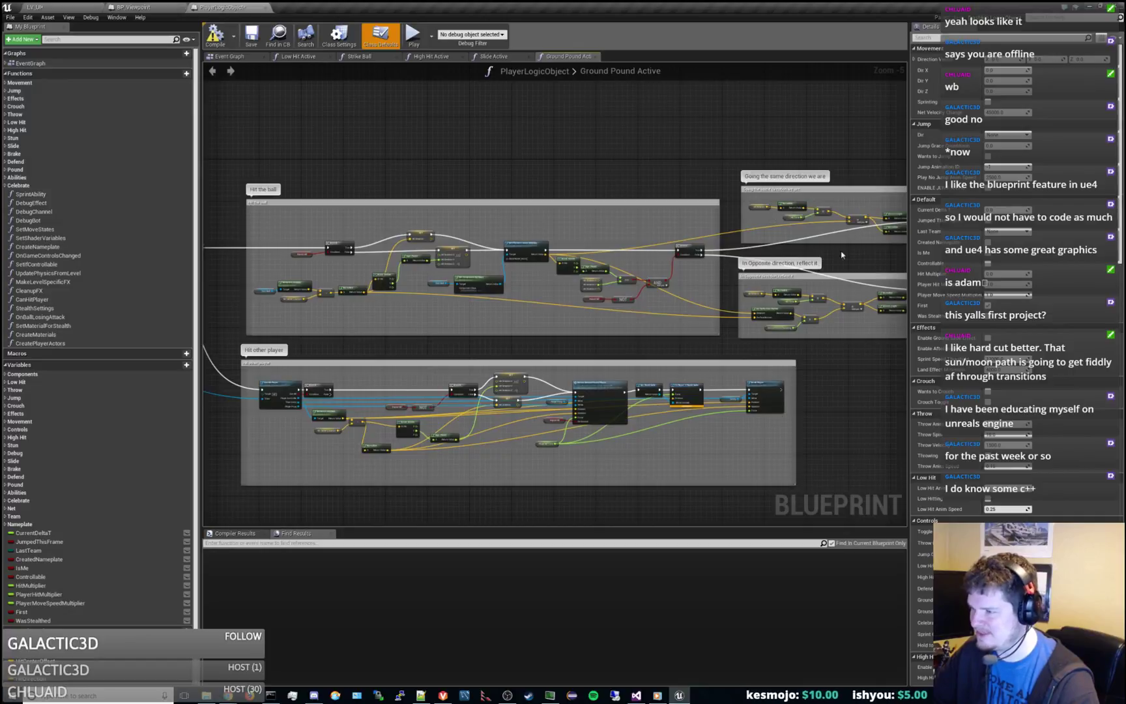
{"action": "right_click_drag", "start_coordinate": [841, 254], "coordinate": [586, 324]}
{"action": "scroll", "coordinate": [802, 321], "scroll_direction": "up", "scroll_amount": 4}
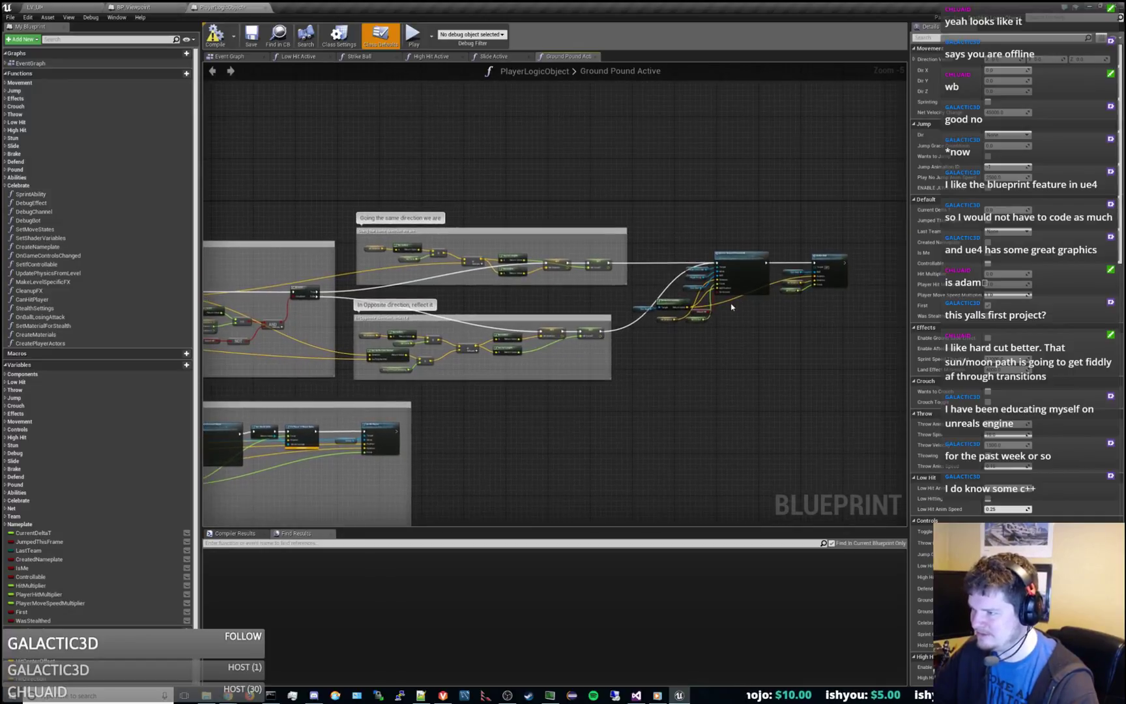
{"action": "scroll", "coordinate": [559, 394], "scroll_direction": "down", "scroll_amount": 2}
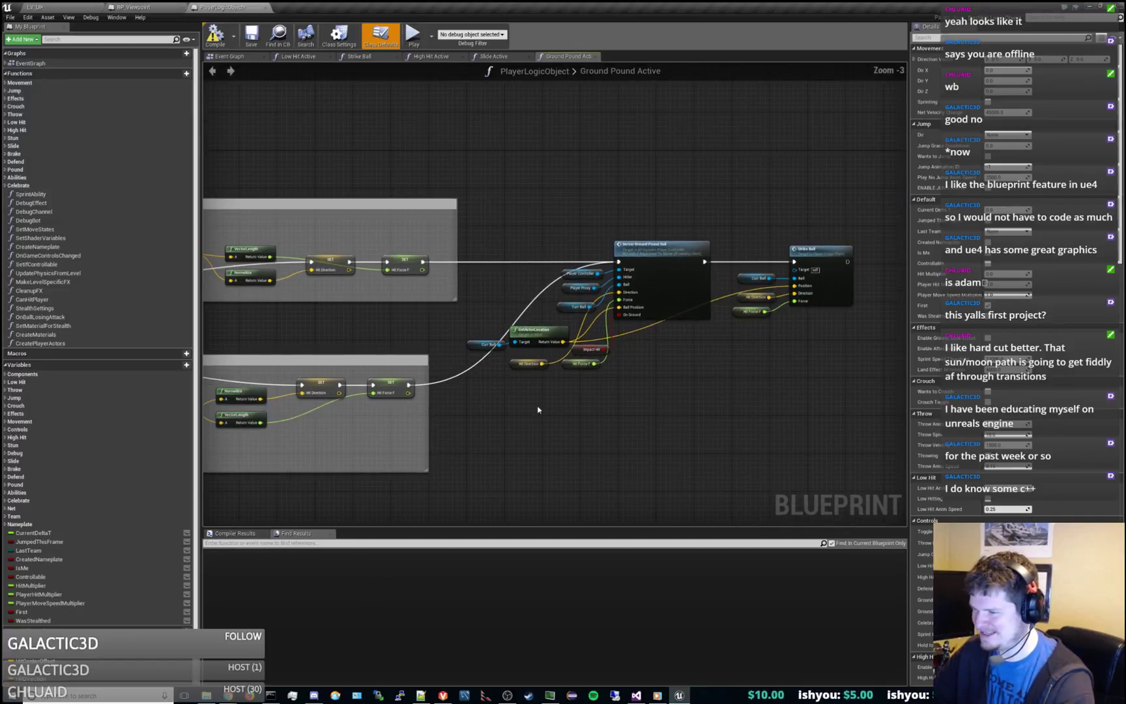
{"action": "right_click_drag", "start_coordinate": [538, 407], "coordinate": [754, 374]}
{"action": "right_click_drag", "start_coordinate": [379, 377], "coordinate": [748, 265]}
{"action": "scroll", "coordinate": [748, 265], "scroll_direction": "down", "scroll_amount": 2}
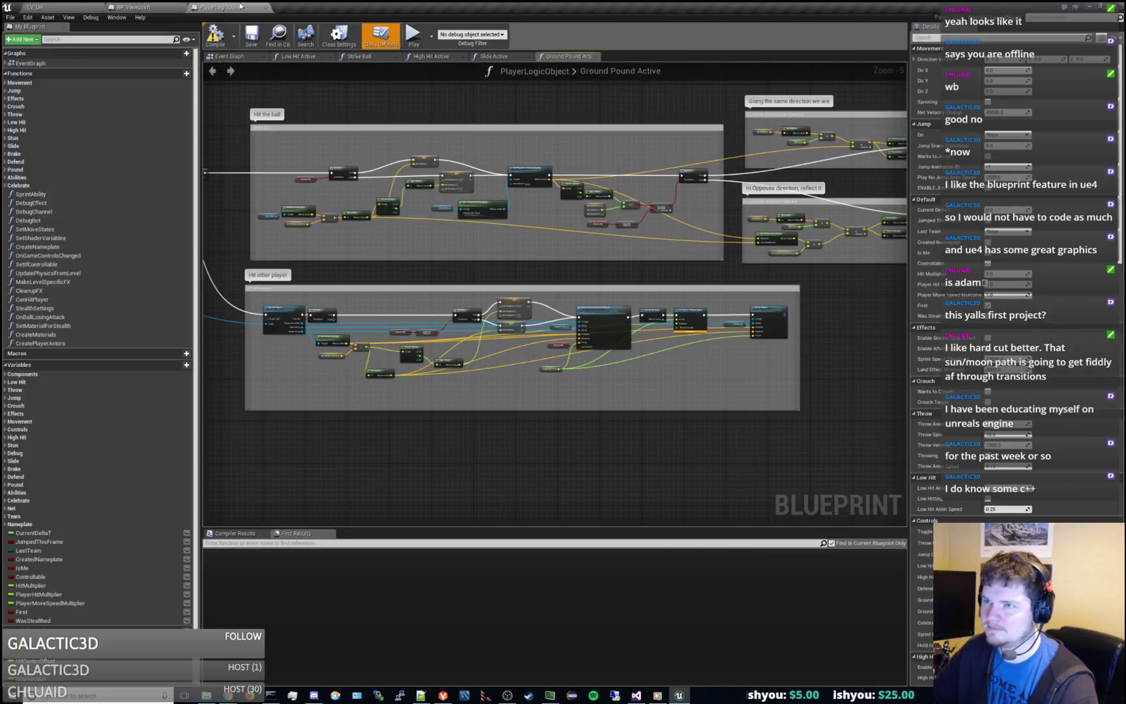
{"action": "left_click", "coordinate": [265, 7]}
- Review the Update Transition section of the BP_Viewpoint Event Graph back to its tick event
{"action": "scroll", "coordinate": [603, 266], "scroll_direction": "down", "scroll_amount": 3}
{"action": "right_click_drag", "start_coordinate": [402, 251], "coordinate": [703, 263]}
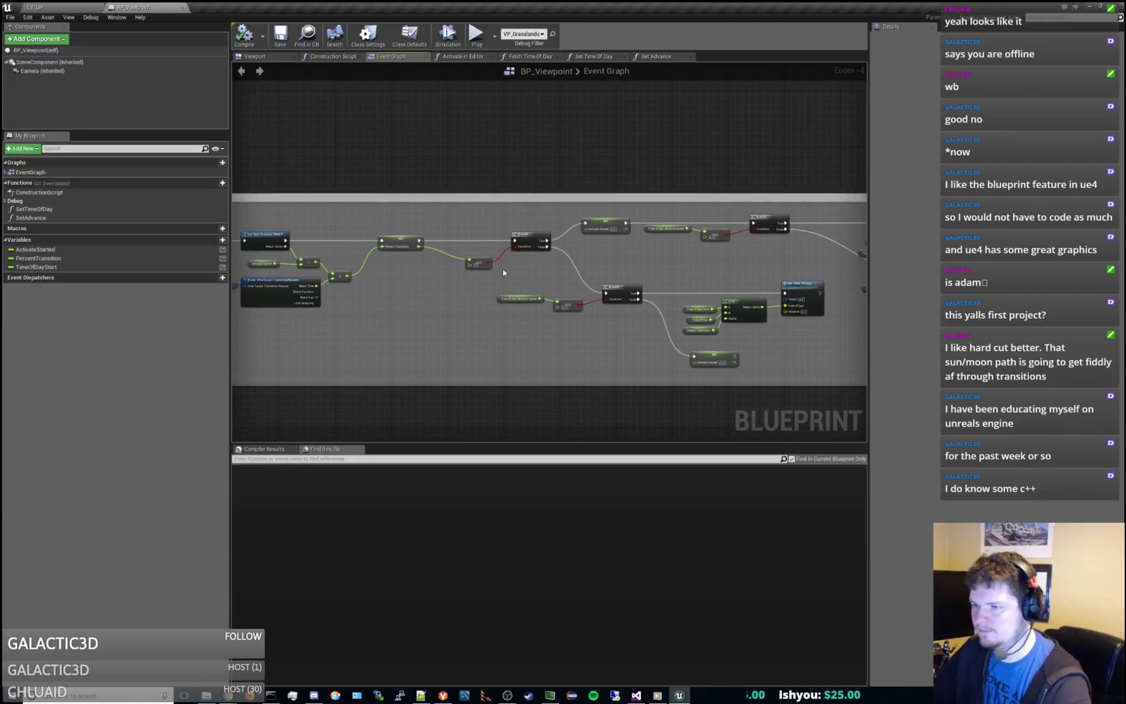
{"action": "right_click_drag", "start_coordinate": [480, 280], "coordinate": [771, 261]}
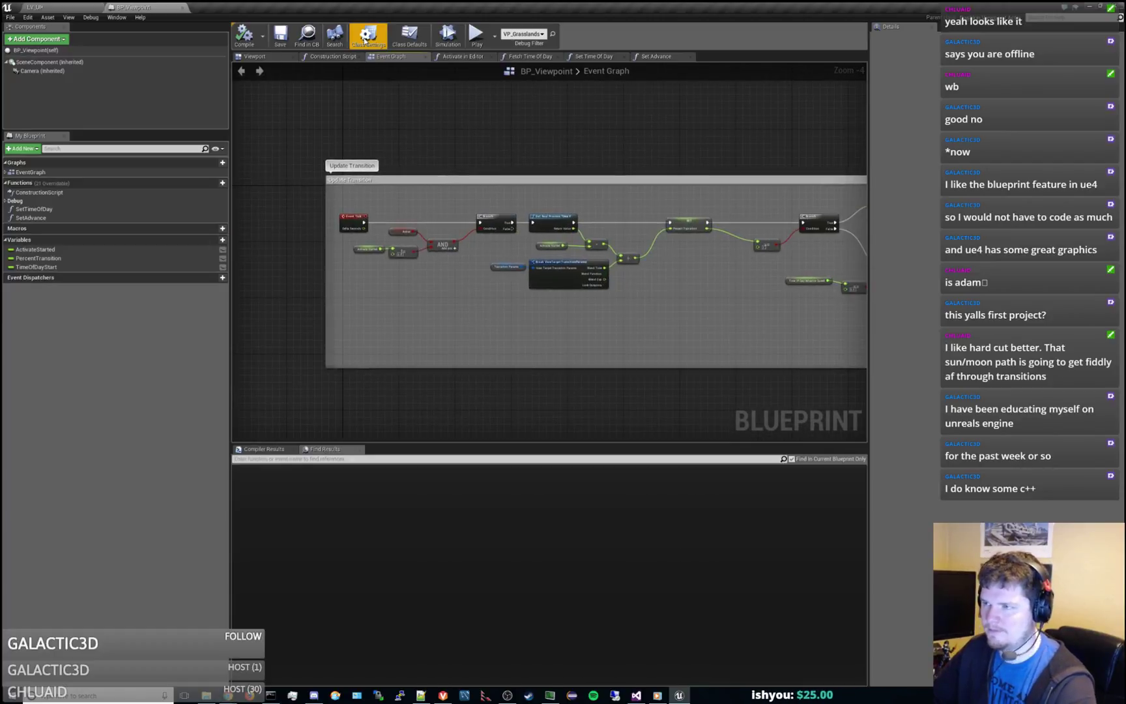
- Return to the level, play-test it from a view facing the mountains across the water, and stop the simulation
{"action": "left_click", "coordinate": [52, 7]}
{"action": "mouse_move", "coordinate": [516, 233]}
{"action": "right_mouse_down"}
{"action": "mouse_move", "coordinate": [417, 233]}
{"action": "mouse_move", "coordinate": [417, 245]}
{"action": "mouse_move", "coordinate": [561, 208]}
{"action": "mouse_move", "coordinate": [516, 233]}
{"action": "right_mouse_up"}
{"action": "key", "text": "s"}
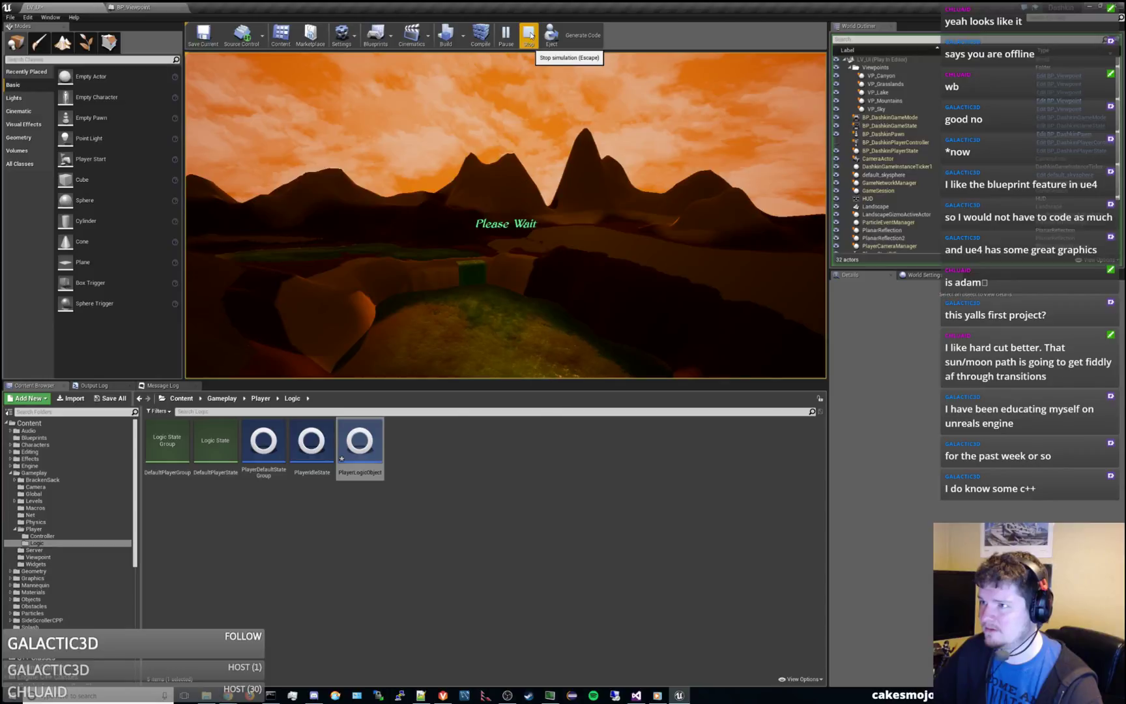
{"action": "left_click", "coordinate": [518, 41]}
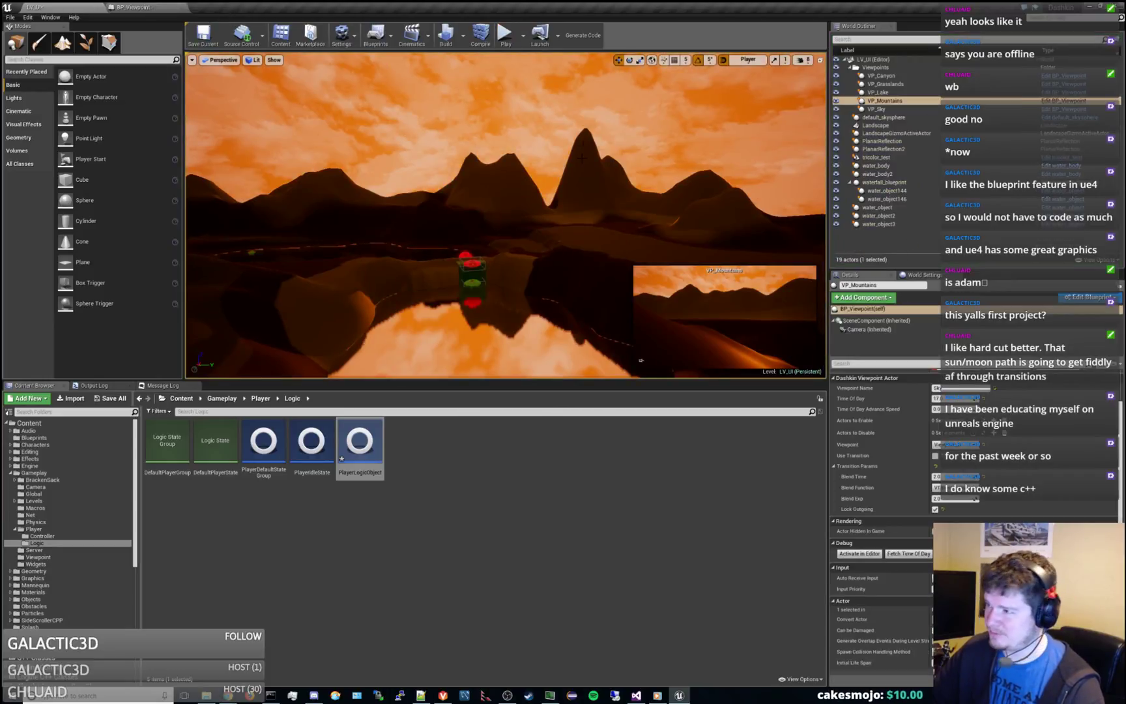
- Switch to Visual Studio and detach the debugger from all running processes
{"action": "left_click", "coordinate": [10, 16]}
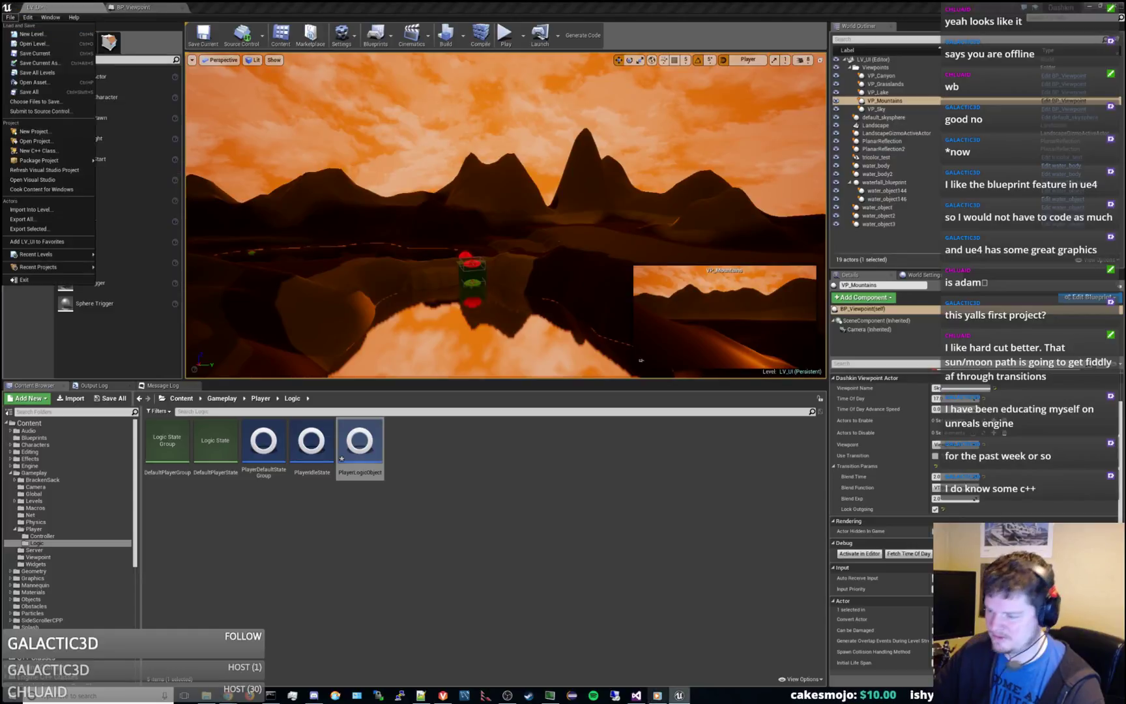
{"action": "left_click", "coordinate": [635, 696]}
{"action": "left_click", "coordinate": [113, 19]}
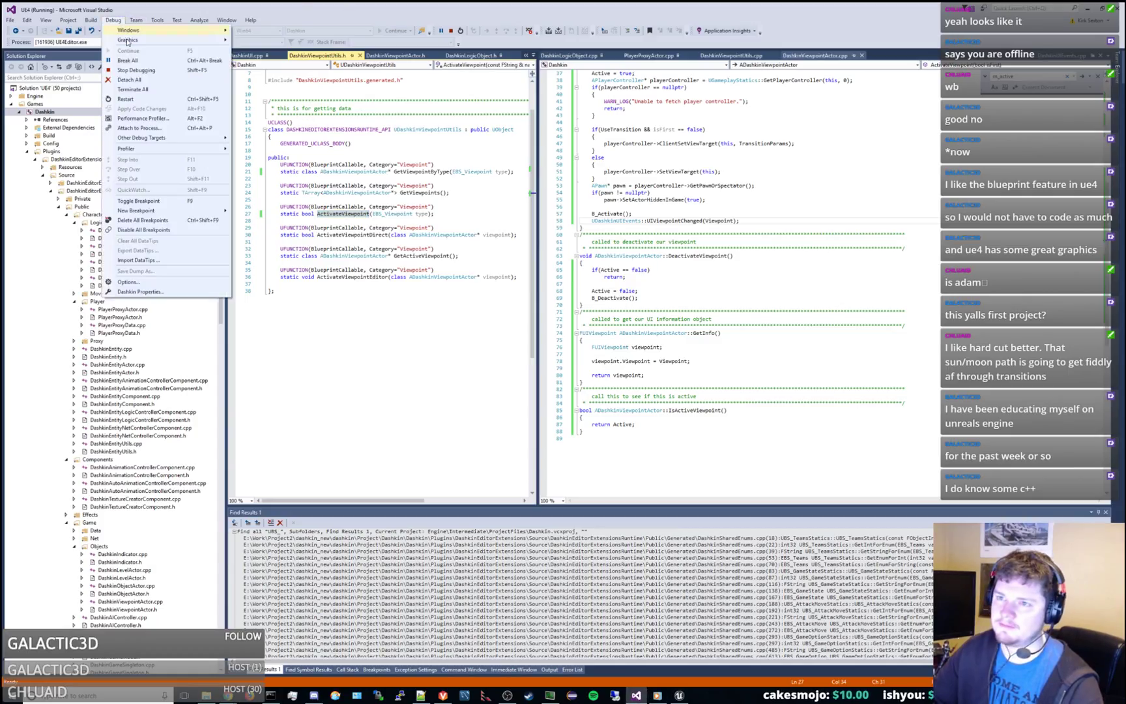
{"action": "left_click", "coordinate": [131, 80]}
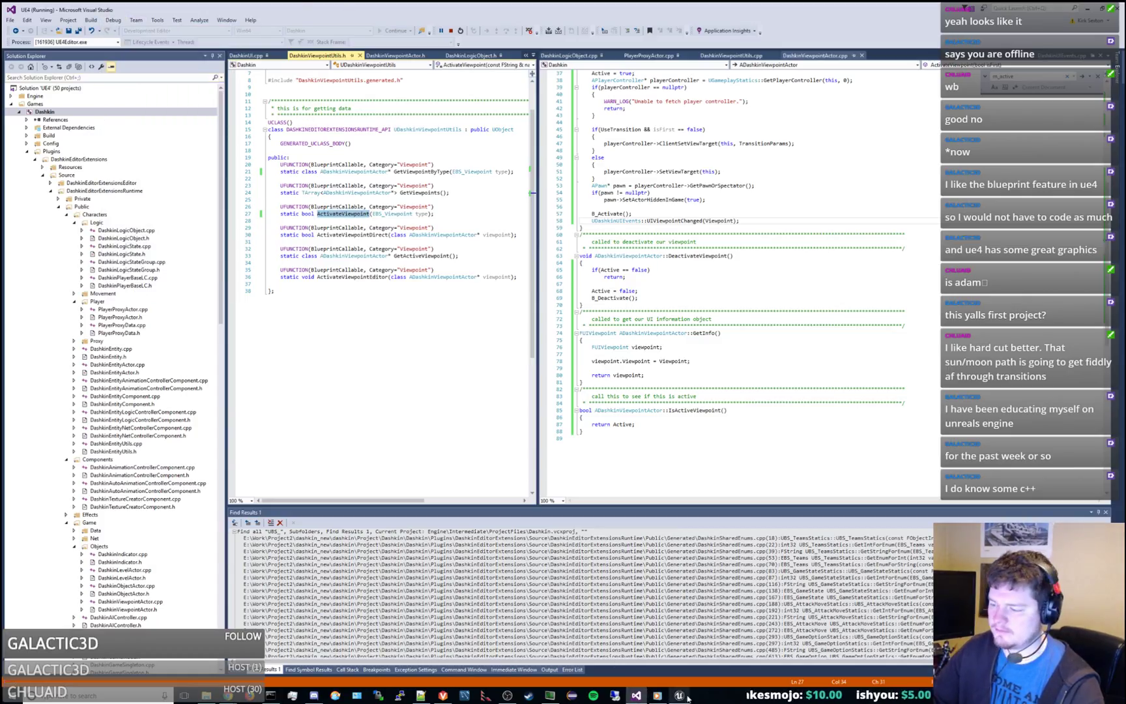
- Switch back to Unreal Editor and clear all messages from the Output Log
{"action": "key", "text": "alt+Tab"}
{"action": "left_click", "coordinate": [102, 385]}
{"action": "right_click", "coordinate": [253, 471]}
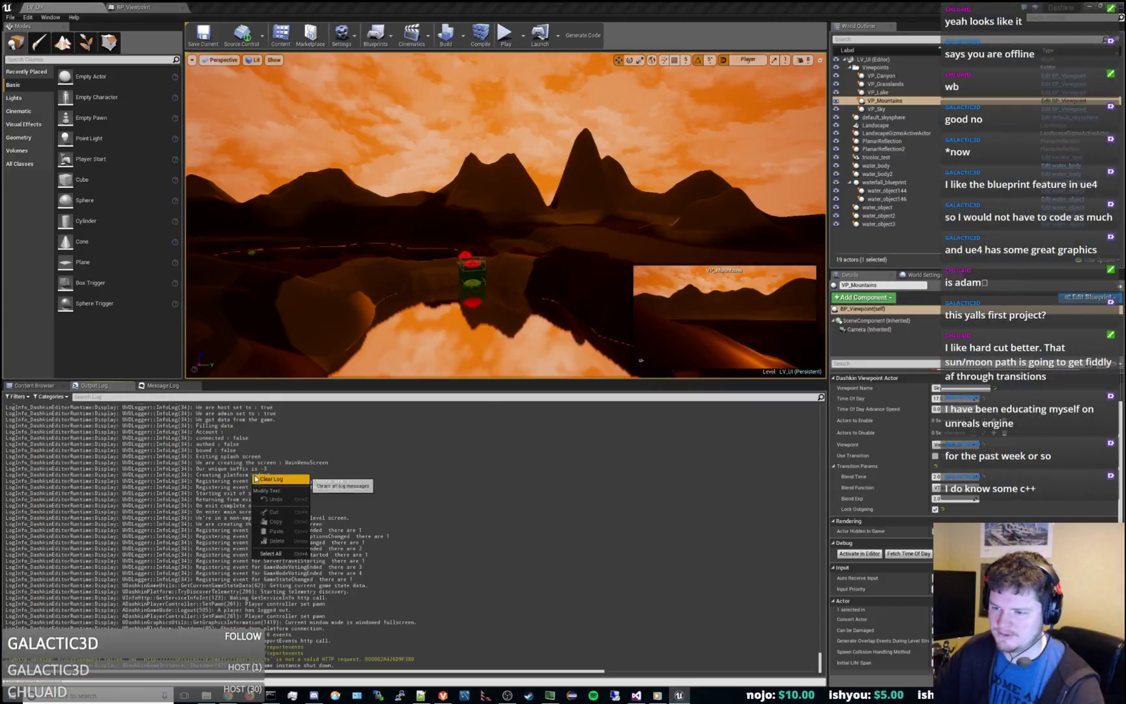
{"action": "left_click", "coordinate": [279, 478]}
- Start packaging the project for Windows and check the modified files out of source control
{"action": "left_click", "coordinate": [9, 17]}
{"action": "mouse_move", "coordinate": [52, 160]}
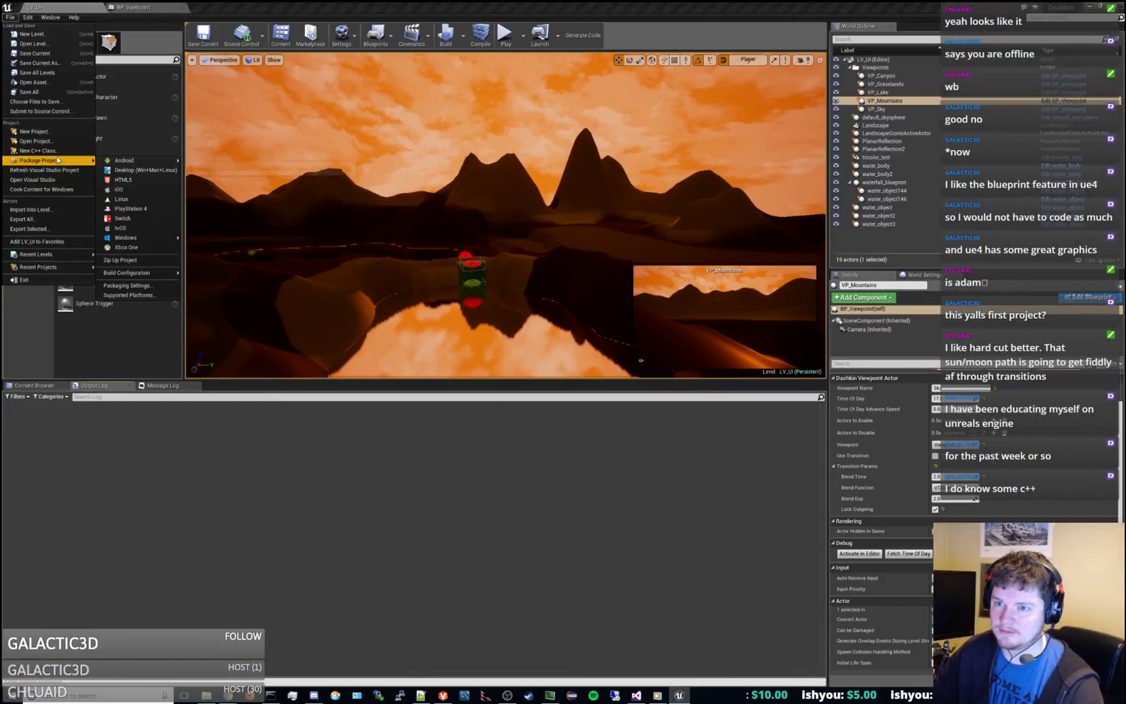
{"action": "mouse_move", "coordinate": [163, 237]}
{"action": "left_click", "coordinate": [218, 247]}
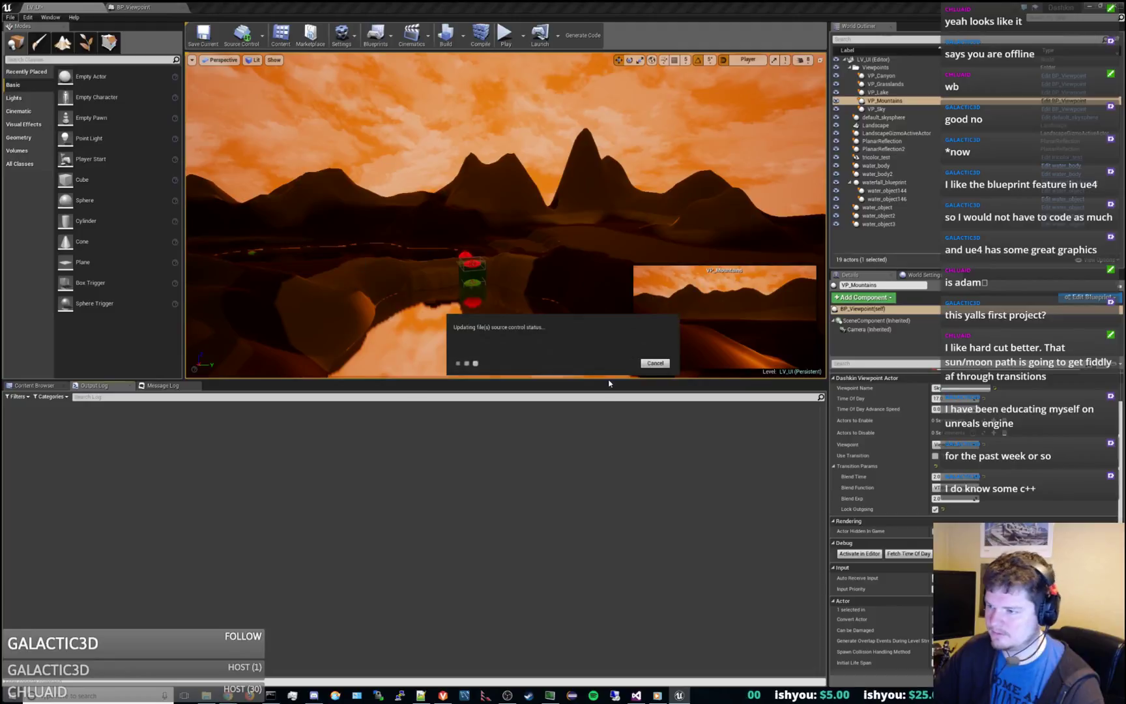
{"action": "left_click", "coordinate": [611, 429]}
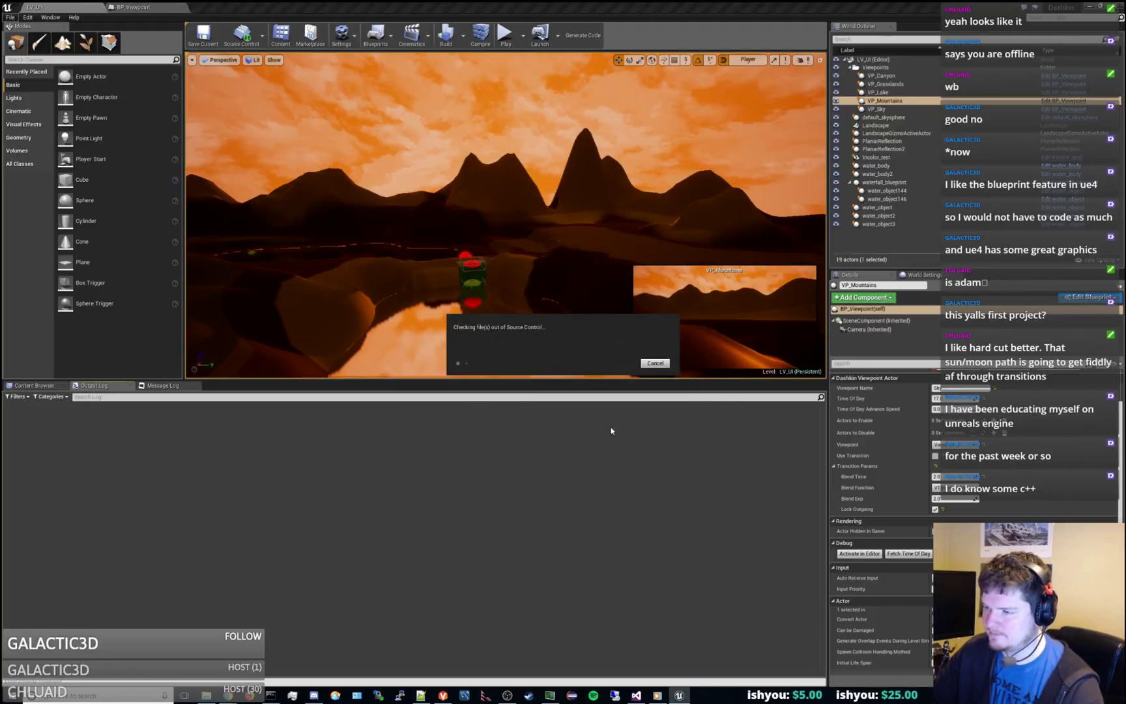
- Switch to File Explorer, browse from the scripts folder up to Project and into Dashkin/Dashkin, and select the UI folder
{"action": "left_click", "coordinate": [206, 695]}
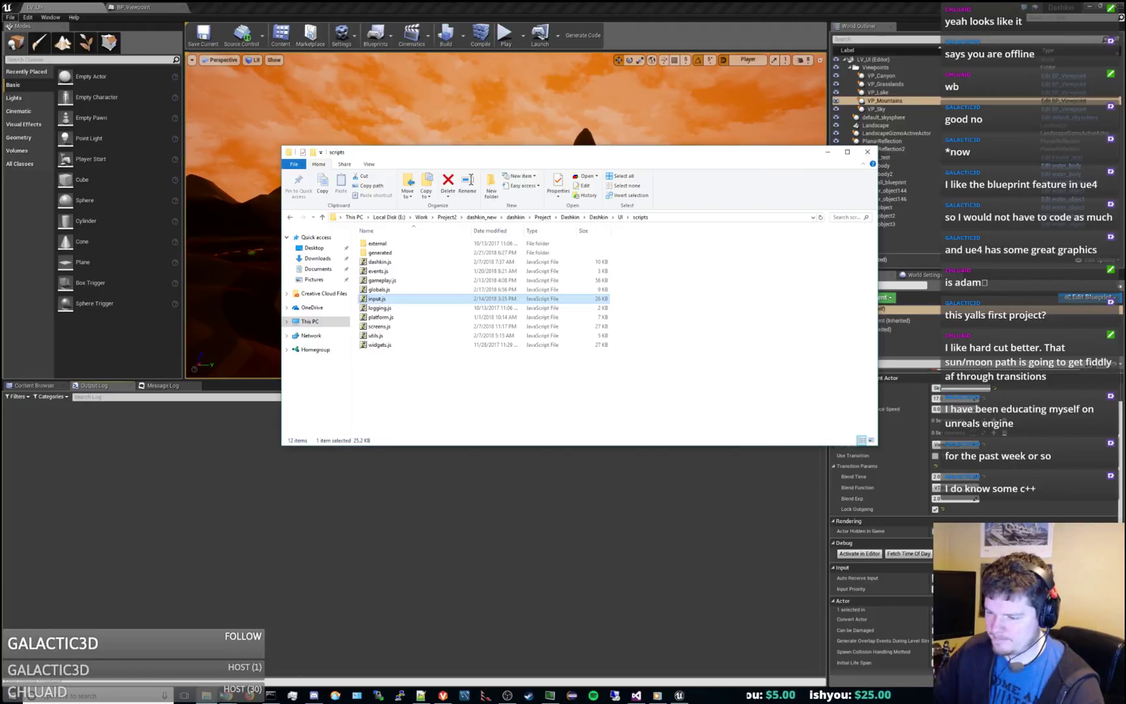
{"action": "left_click", "coordinate": [541, 217]}
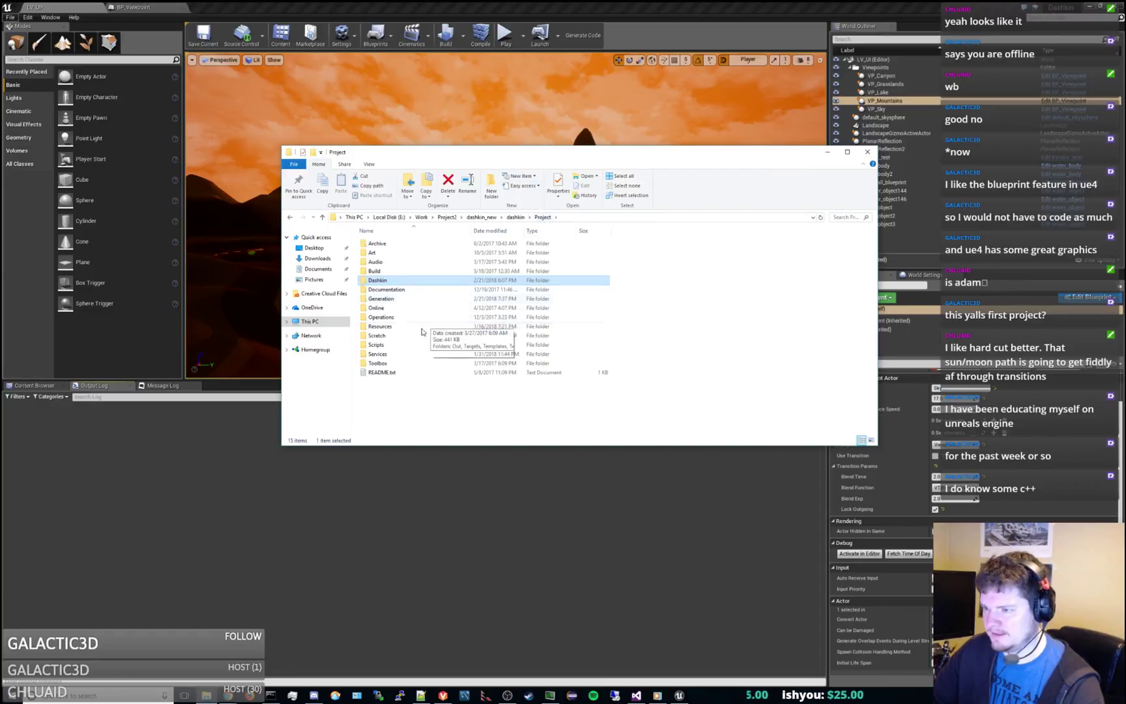
{"action": "double_click", "coordinate": [385, 280]}
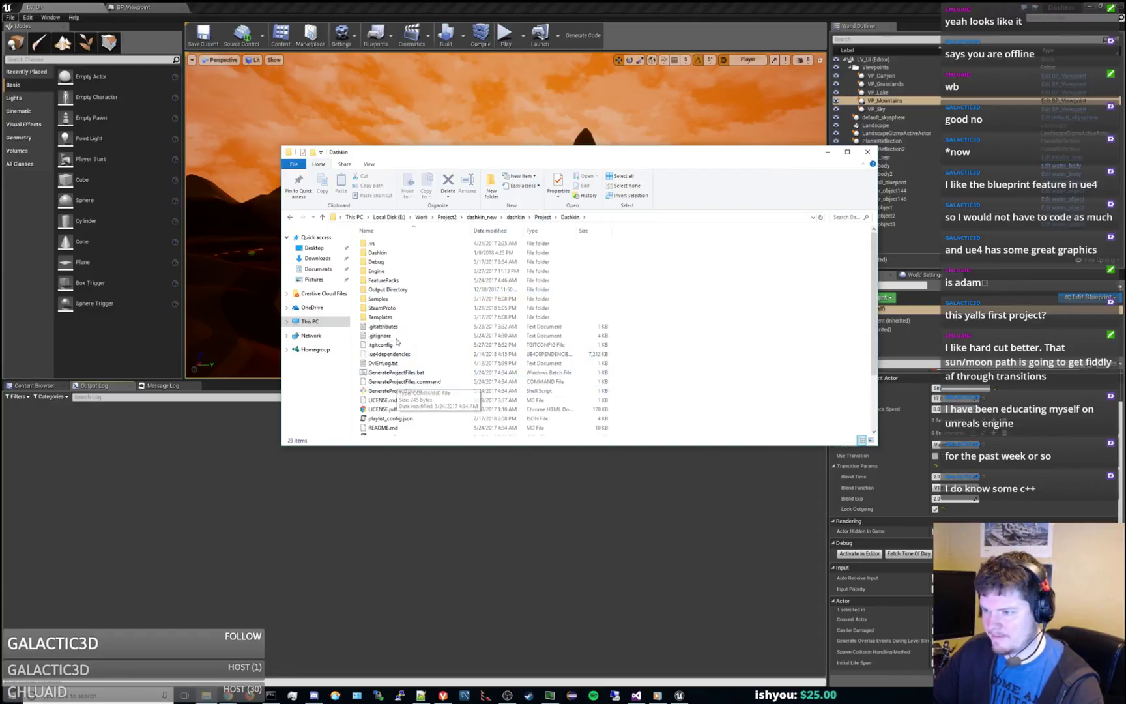
{"action": "double_click", "coordinate": [392, 253]}
{"action": "left_click", "coordinate": [384, 401]}
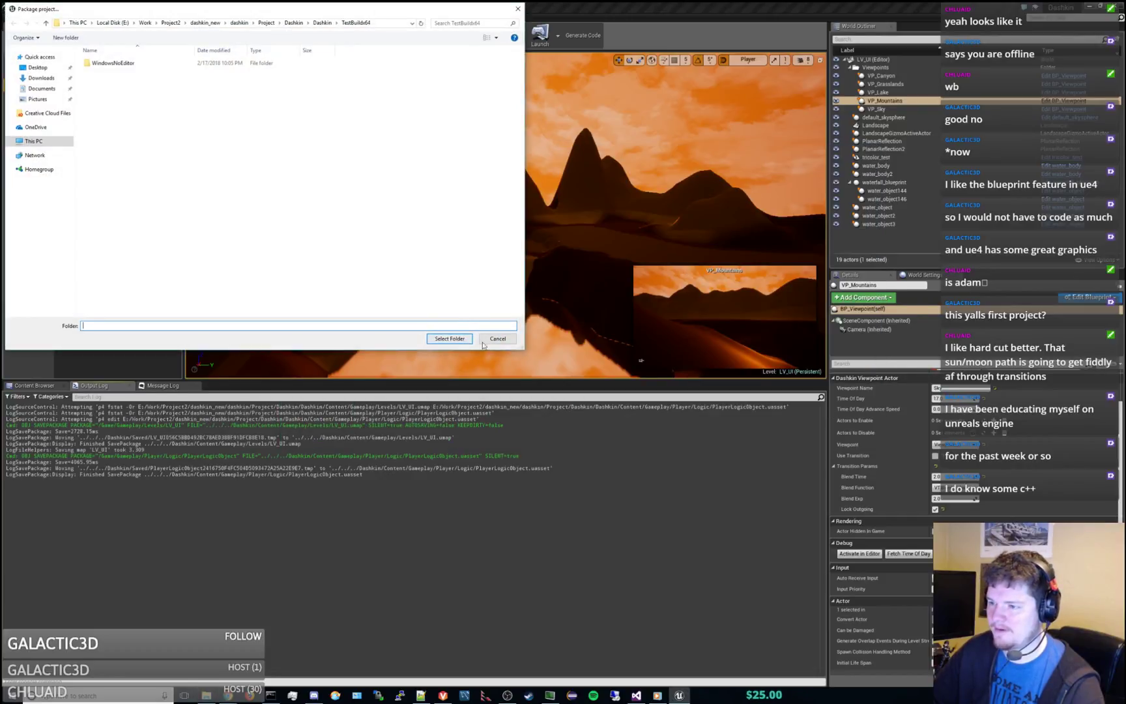
- Dismiss the packaging folder prompt in Unreal Editor and examine the Packaging section of the project settings
{"action": "left_click", "coordinate": [450, 339]}
{"action": "left_click", "coordinate": [12, 17]}
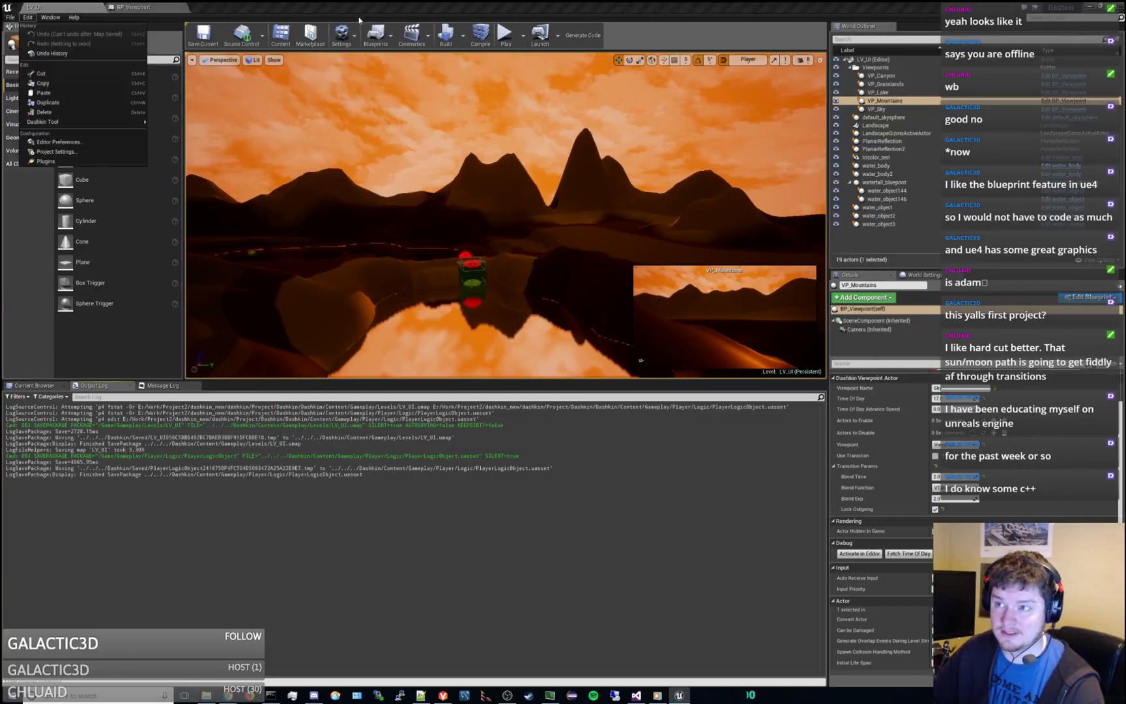
{"action": "left_click", "coordinate": [337, 34]}
{"action": "left_click", "coordinate": [340, 36]}
{"action": "left_click", "coordinate": [371, 72]}
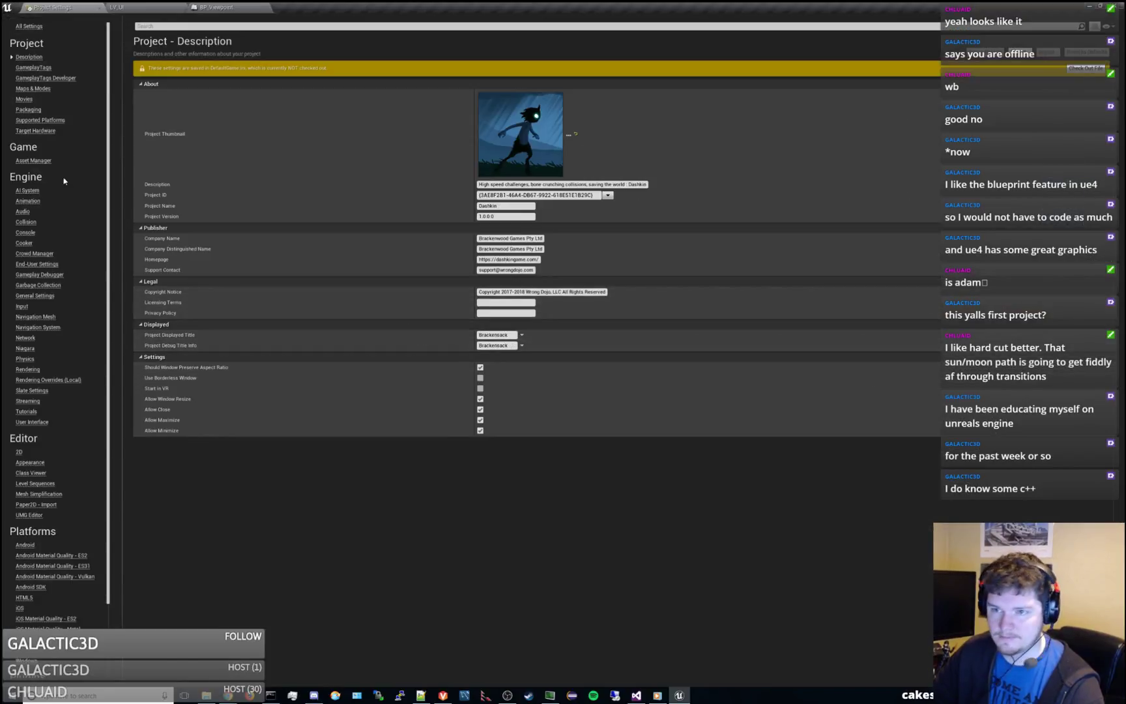
{"action": "left_click", "coordinate": [31, 109]}
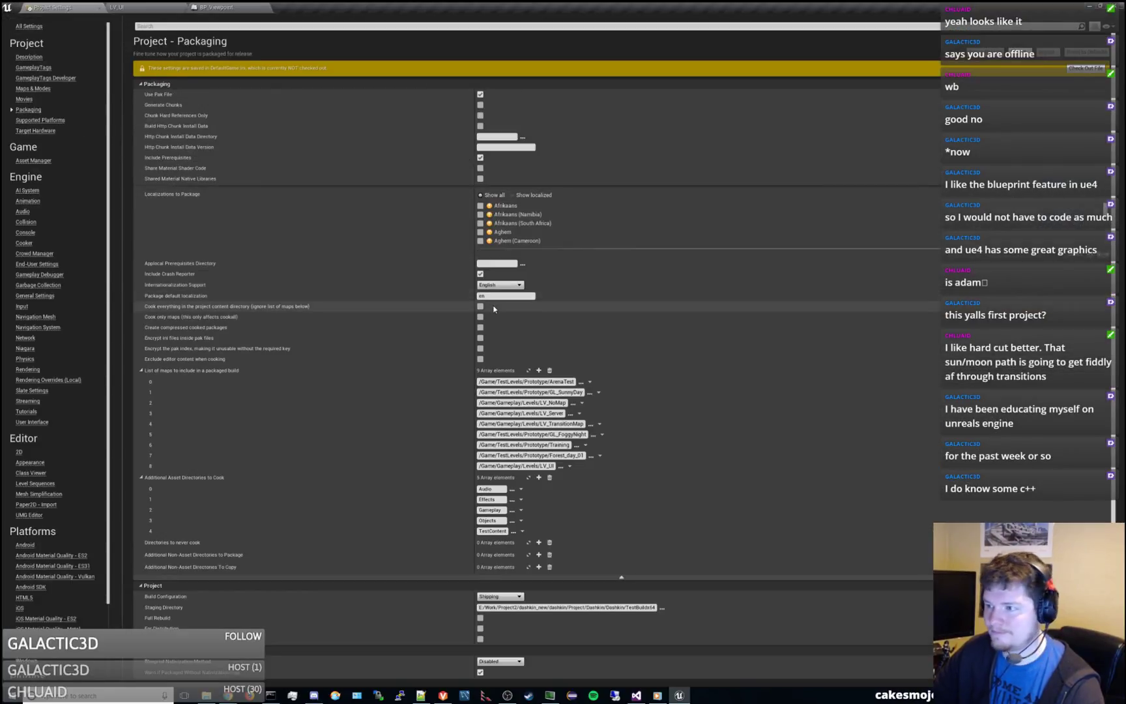
{"action": "scroll", "coordinate": [515, 307], "scroll_direction": "down", "scroll_amount": 1}
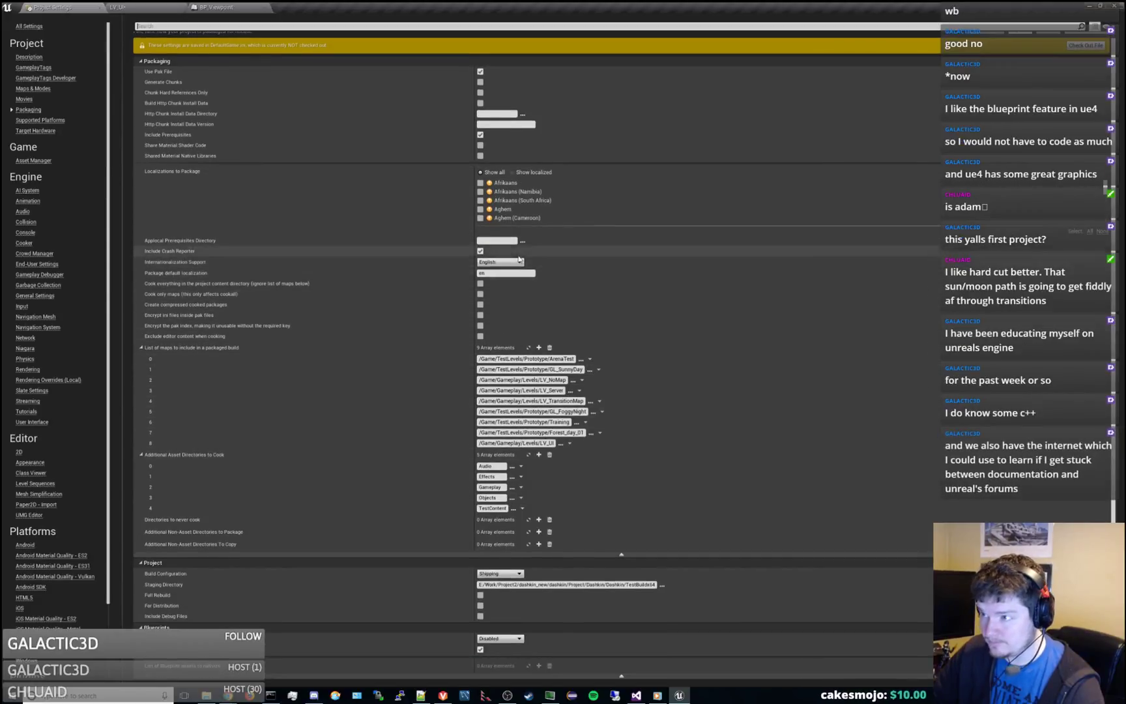
{"action": "scroll", "coordinate": [234, 208], "scroll_direction": "up", "scroll_amount": 1}
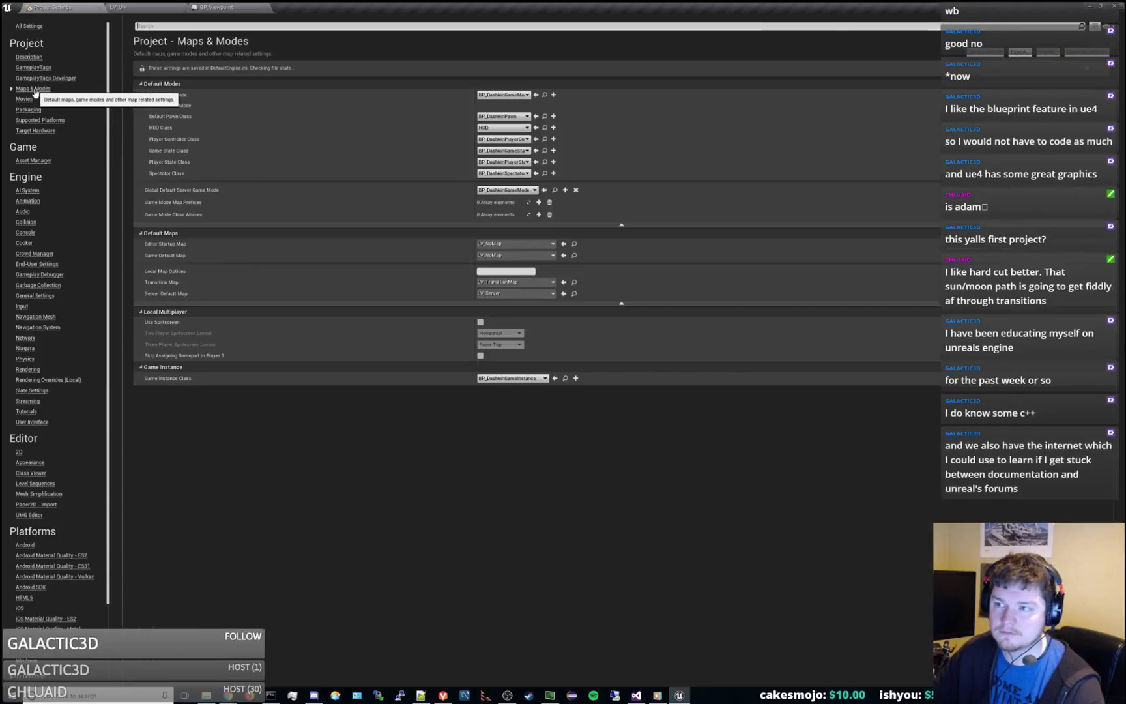
- Set both the Game Default Map and the Editor Startup Map to LV_UI in the project's Maps & Modes settings
{"action": "left_click", "coordinate": [33, 89]}
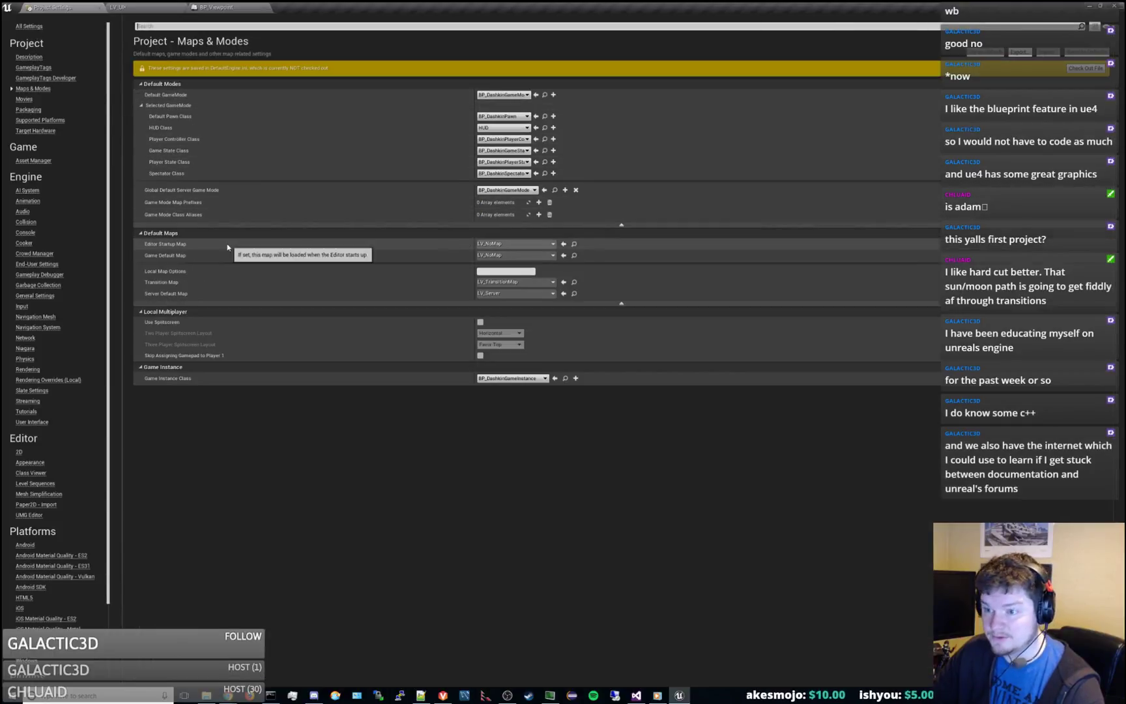
{"action": "left_click", "coordinate": [497, 255]}
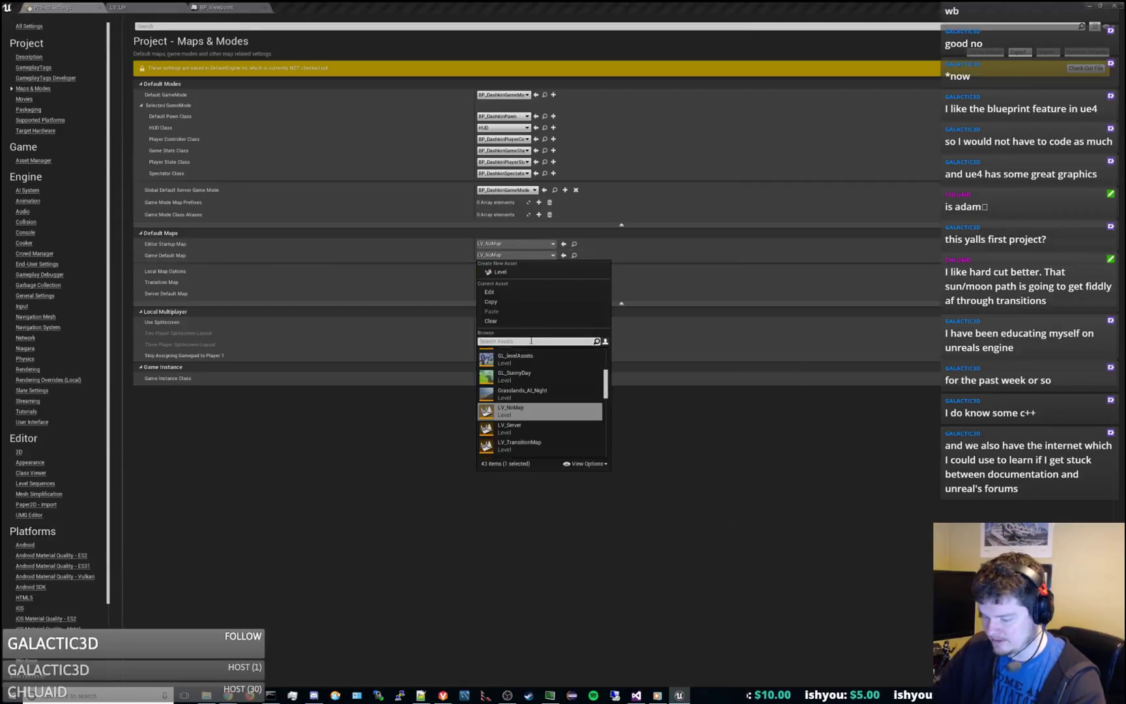
{"action": "type", "text": "LV_UI"}
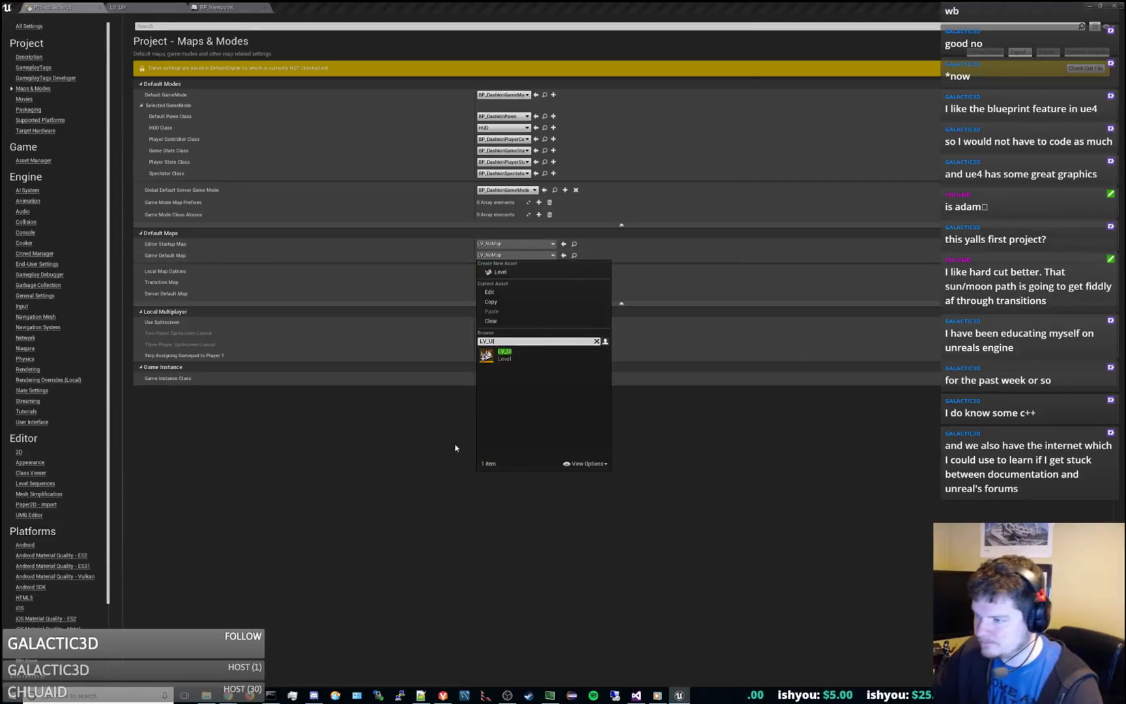
{"action": "left_click", "coordinate": [505, 355]}
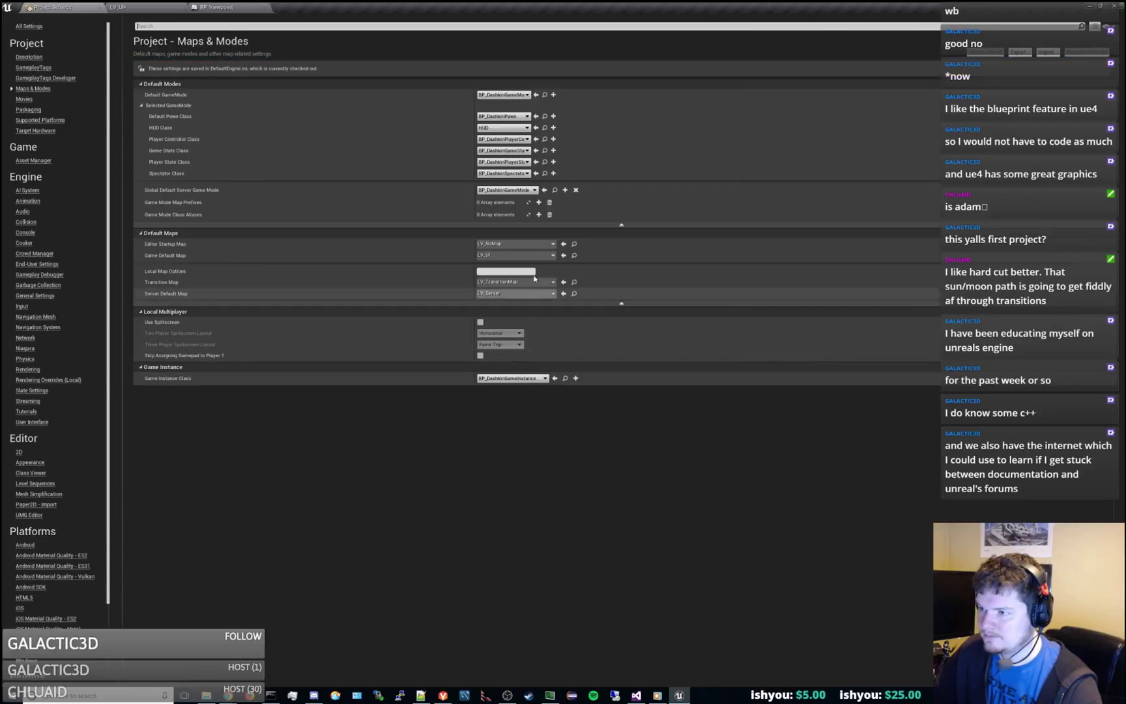
{"action": "left_click", "coordinate": [528, 245]}
{"action": "type", "text": "LV_UI"}
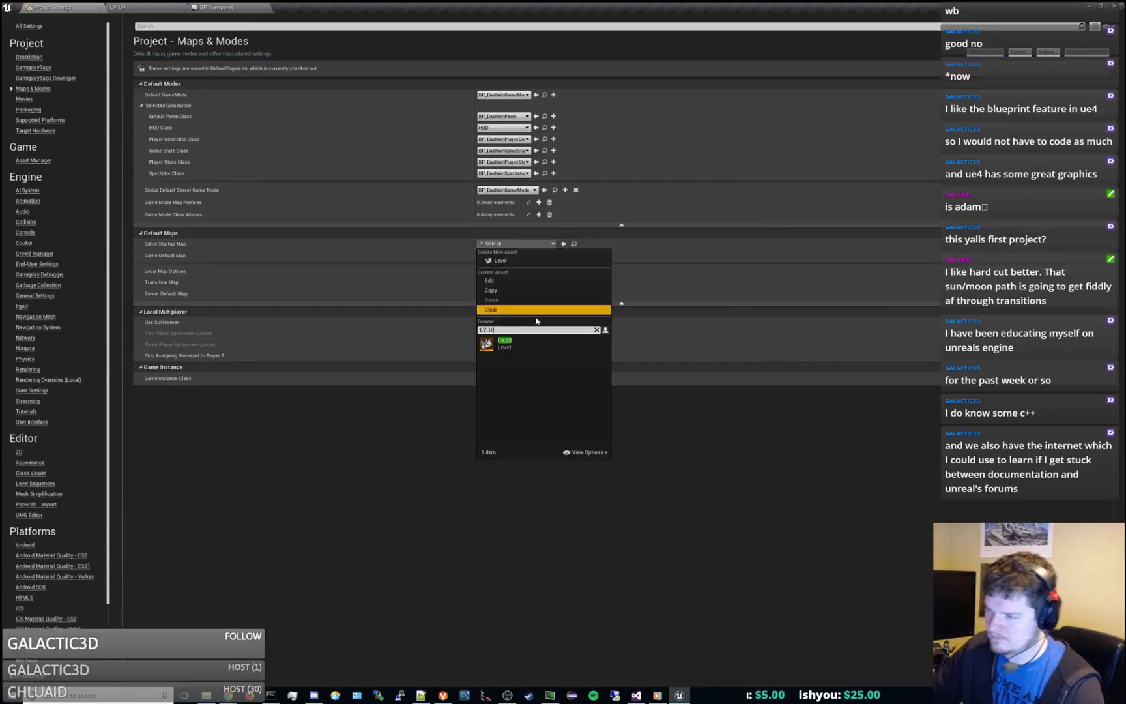
{"action": "left_click", "coordinate": [521, 344]}
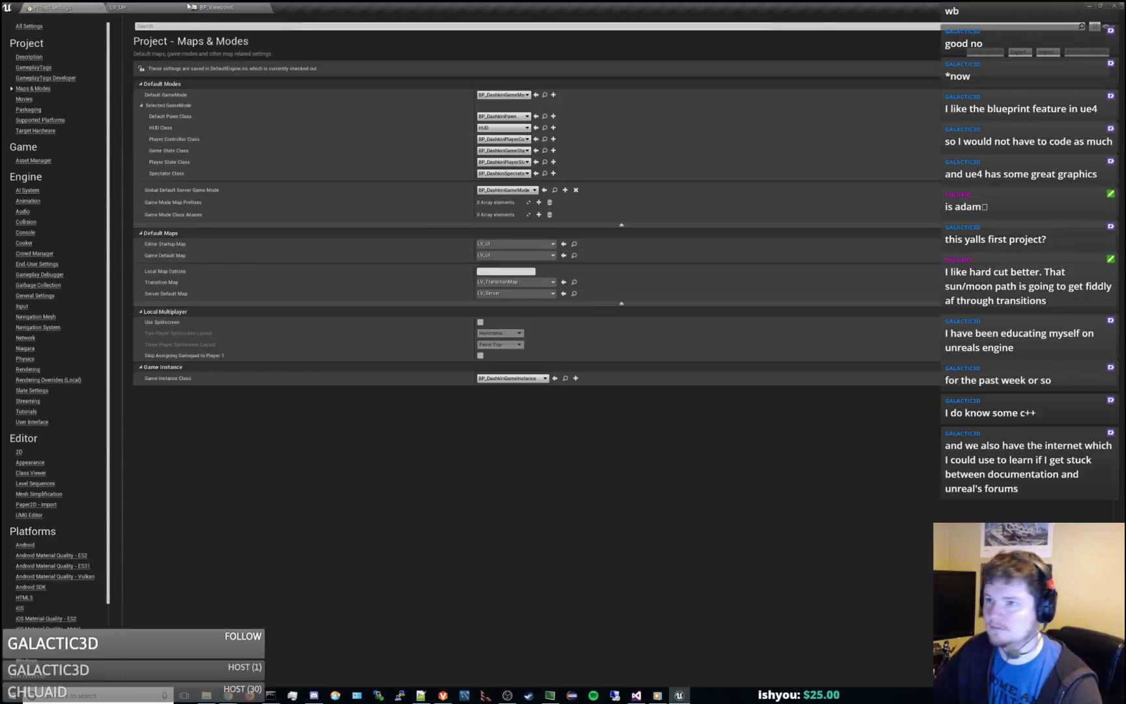
- Save the LV_UI level, clear the Output Log, and bring the Content Browser back into view
{"action": "left_click", "coordinate": [154, 6]}
{"action": "left_click", "coordinate": [203, 33]}
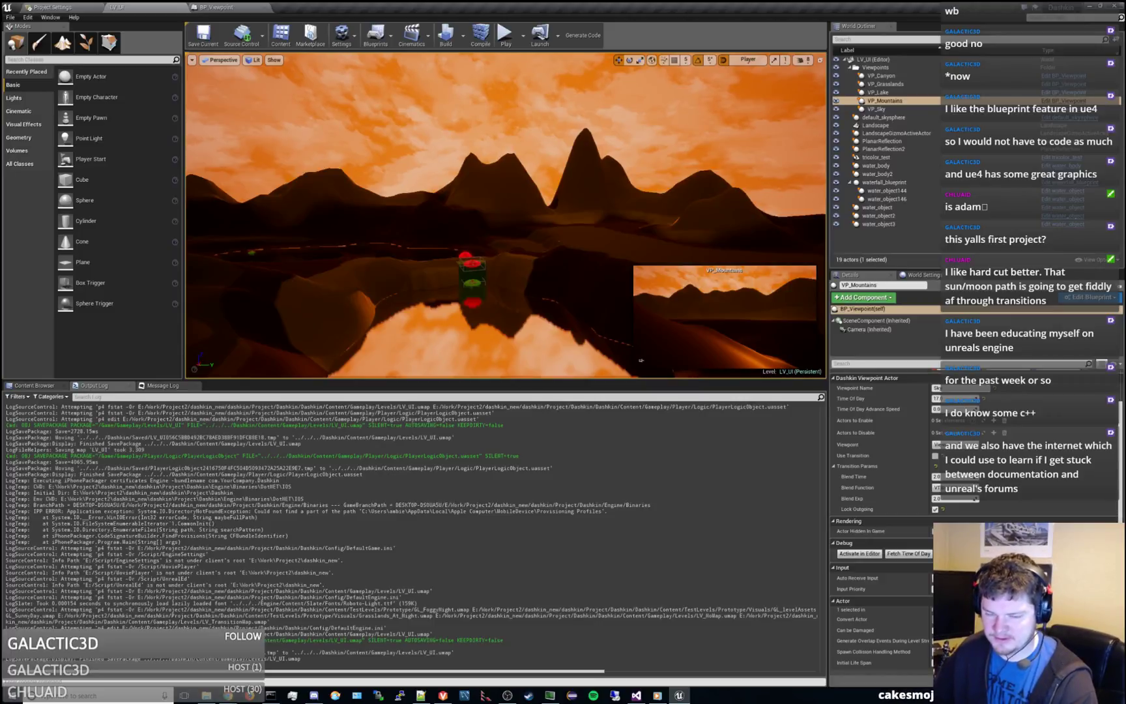
{"action": "right_click", "coordinate": [383, 465]}
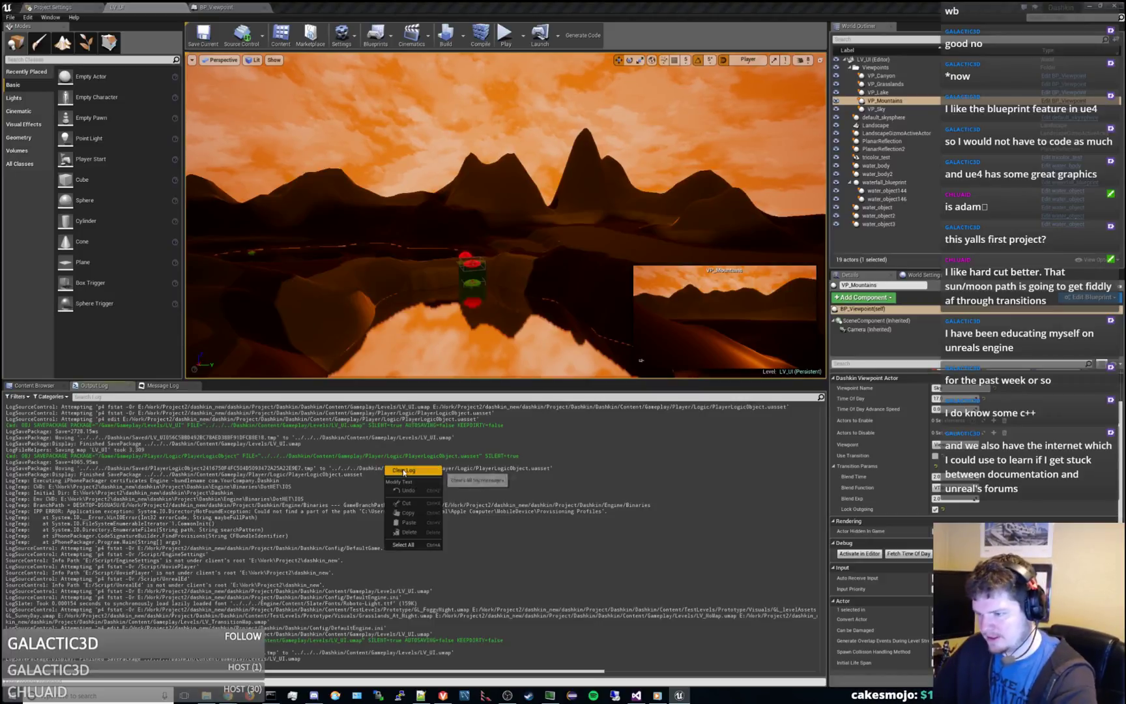
{"action": "left_click", "coordinate": [402, 469]}
{"action": "left_click", "coordinate": [36, 385]}
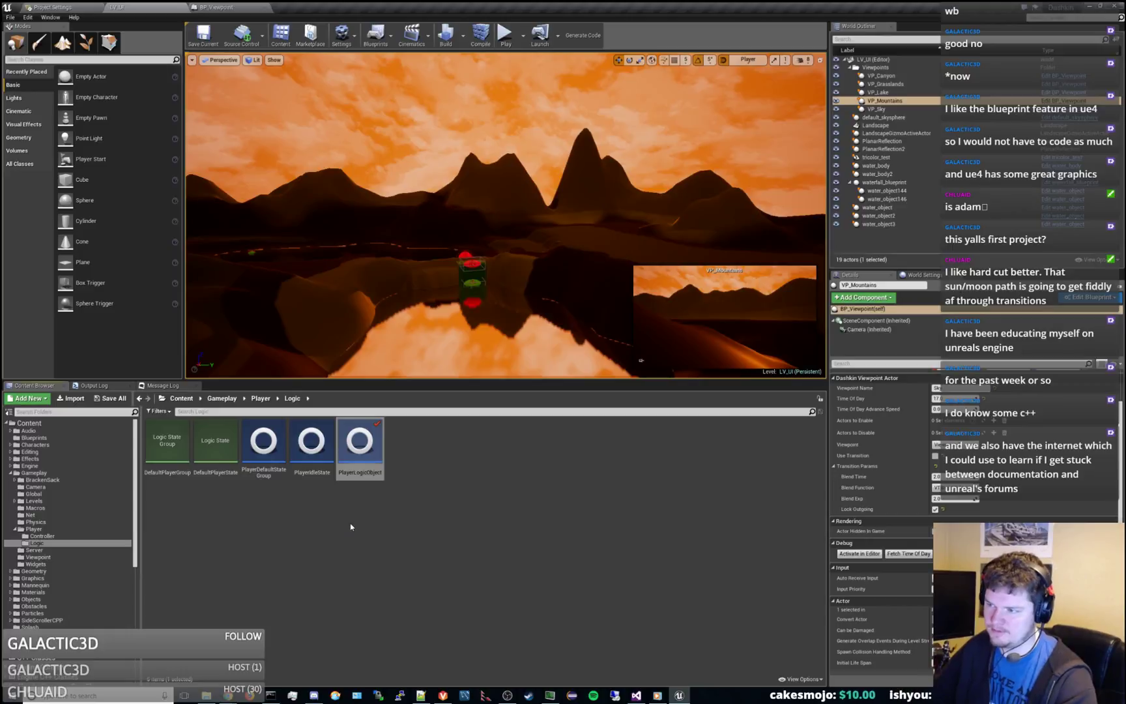
- Switch to Visual Studio, inspect the Engine folder of the solution, and enlarge the Output pane before returning to Unreal Editor
{"action": "mouse_move", "coordinate": [636, 695]}
{"action": "left_click", "coordinate": [645, 648]}
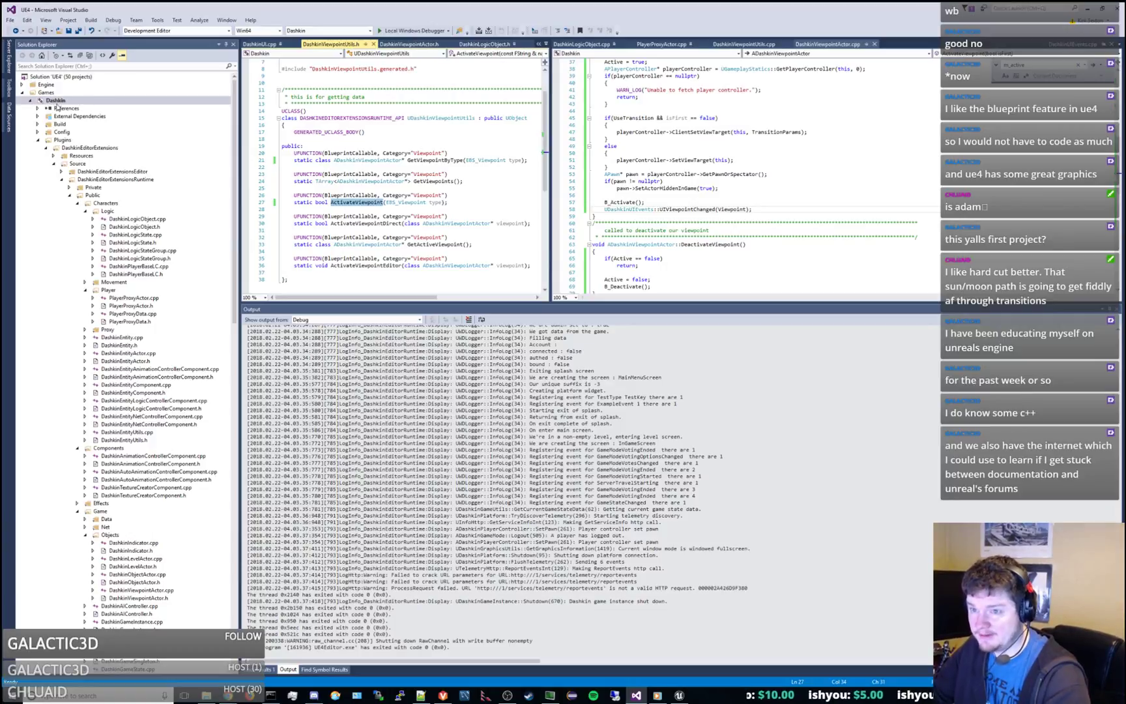
{"action": "left_click", "coordinate": [22, 85]}
{"action": "left_click", "coordinate": [48, 93]}
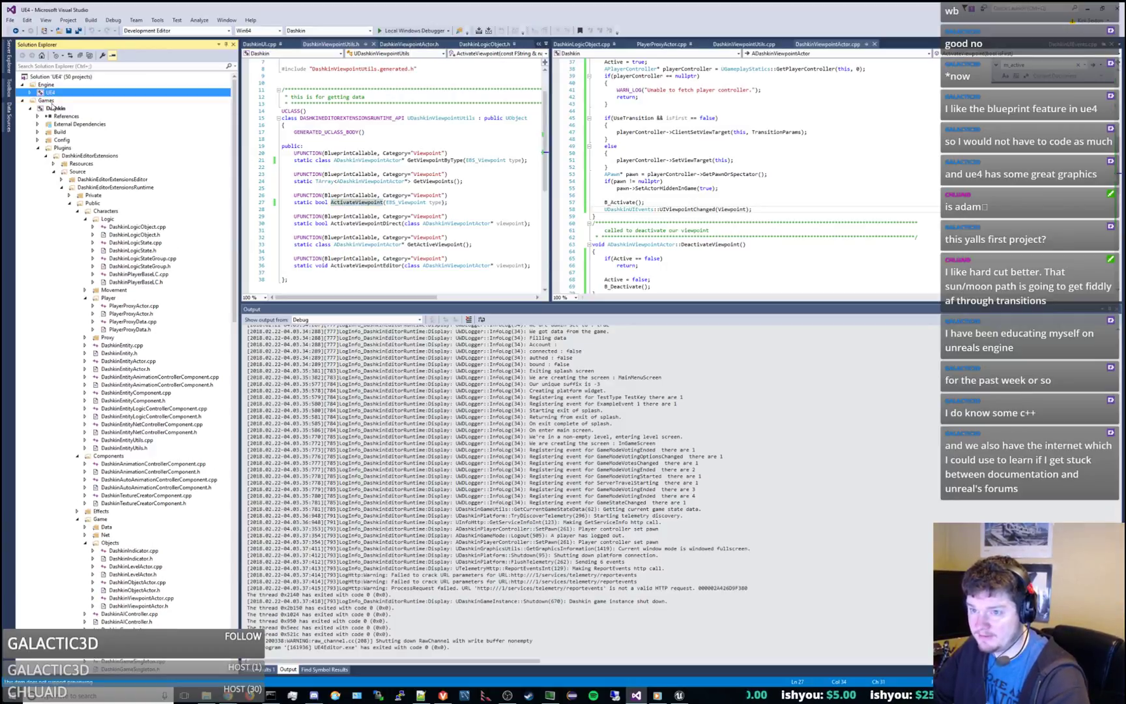
{"action": "left_click", "coordinate": [23, 85]}
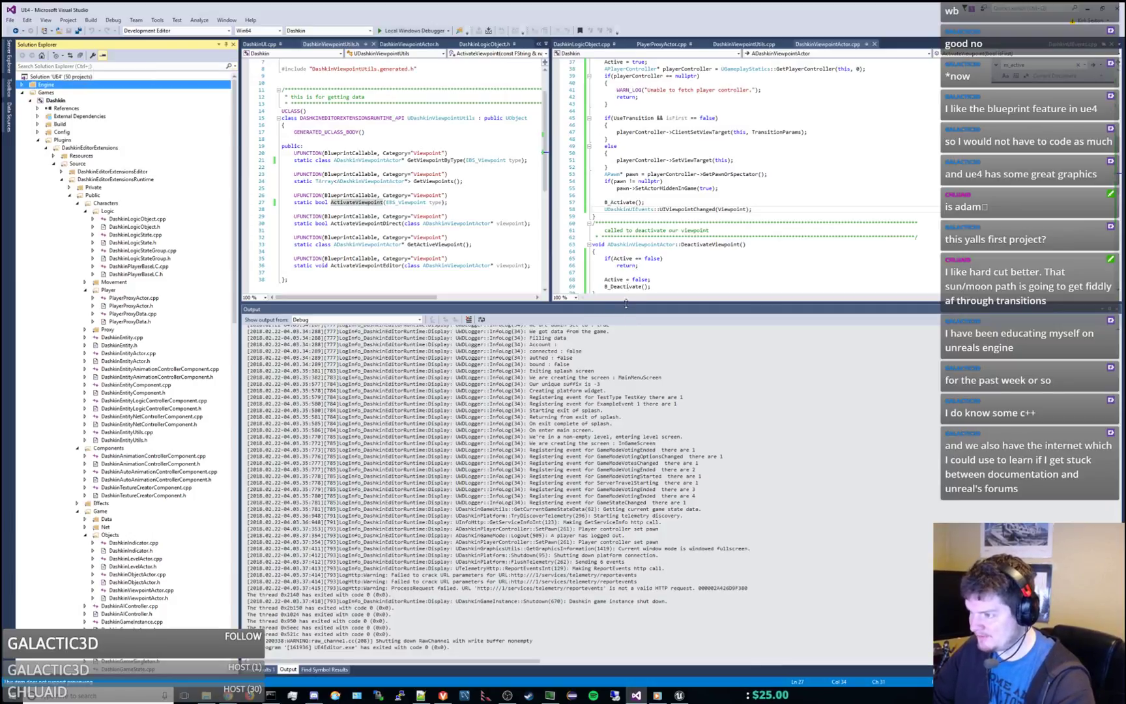
{"action": "left_click_drag", "start_coordinate": [625, 303], "coordinate": [635, 275]}
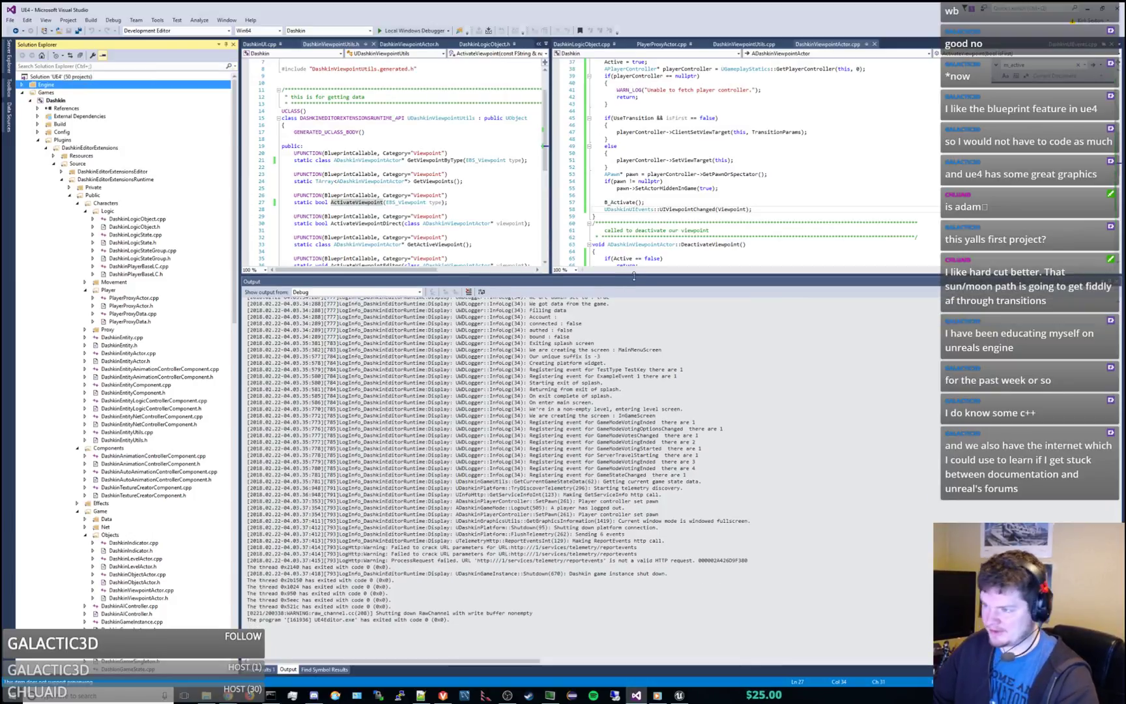
{"action": "left_click", "coordinate": [1089, 12]}
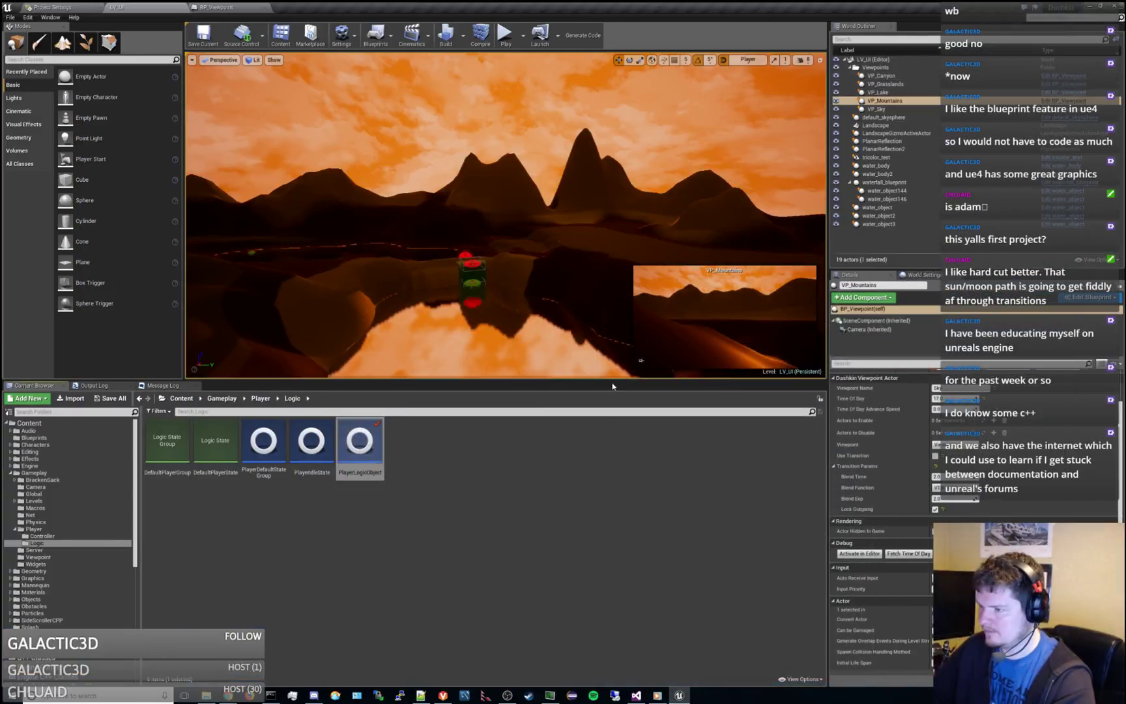
- Make the Content Browser slightly taller and widen the viewport by narrowing the Details area
{"action": "left_click_drag", "start_coordinate": [620, 376], "coordinate": [620, 370]}
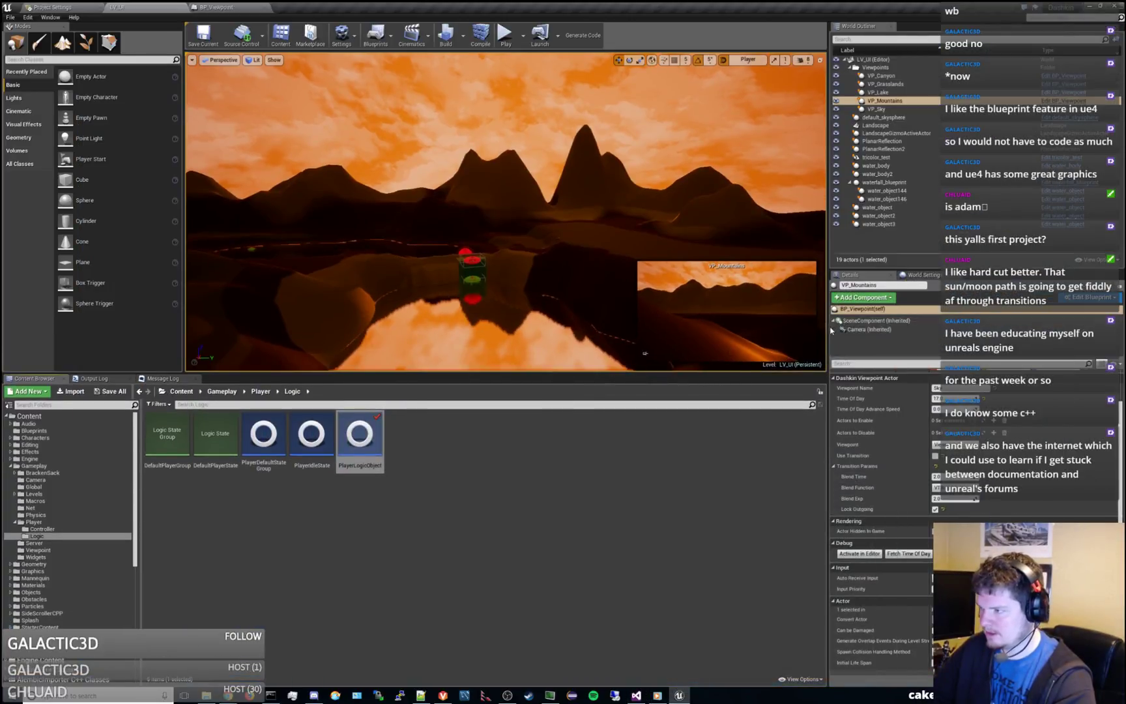
{"action": "left_click_drag", "start_coordinate": [828, 334], "coordinate": [869, 334]}
{"action": "left_click", "coordinate": [670, 485]}
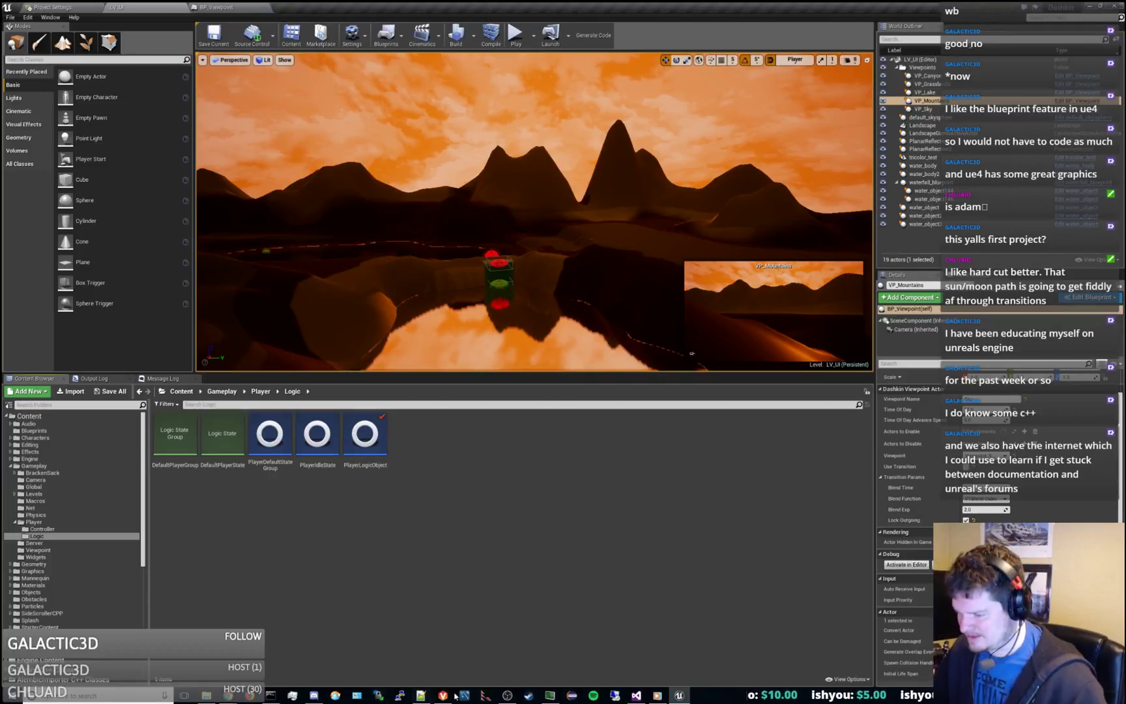
- Bring up the dashkin console, run option 1 to print the status, and examine the listed build locations
{"action": "left_click_drag", "start_coordinate": [1125, 59], "coordinate": [638, 1]}
{"action": "scroll", "coordinate": [485, 300], "scroll_direction": "up", "scroll_amount": 9}
{"action": "scroll", "coordinate": [203, 220], "scroll_direction": "up", "scroll_amount": 4}
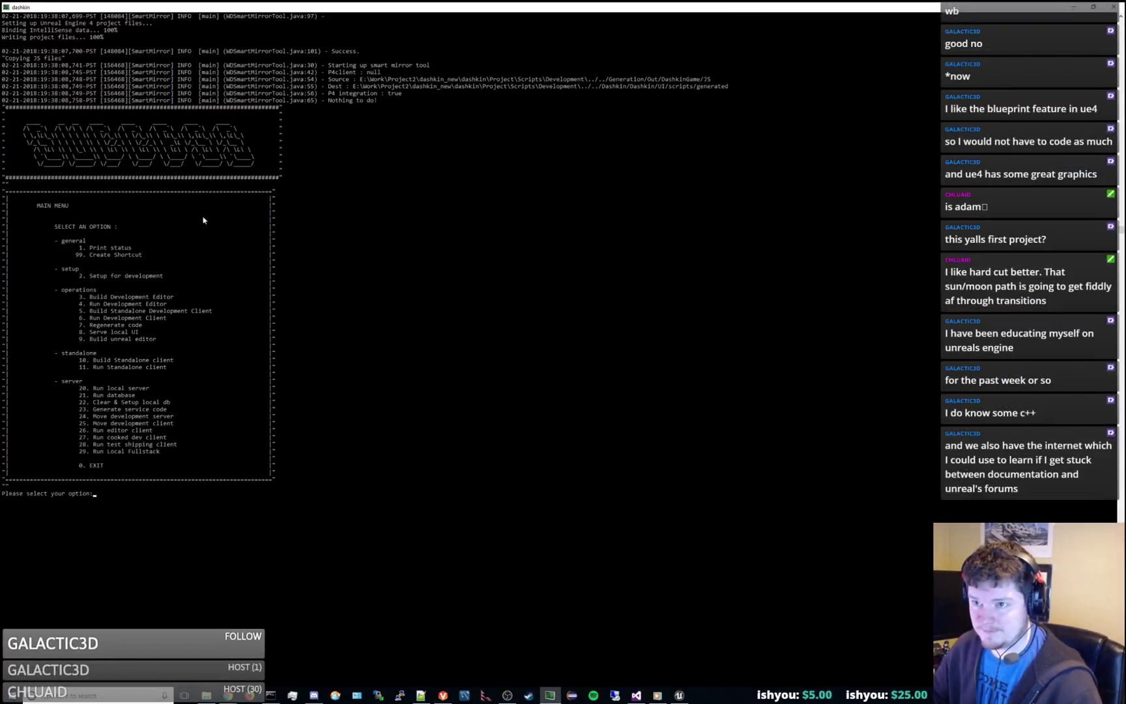
{"action": "type", "text": "1"}
{"action": "key", "text": "Return"}
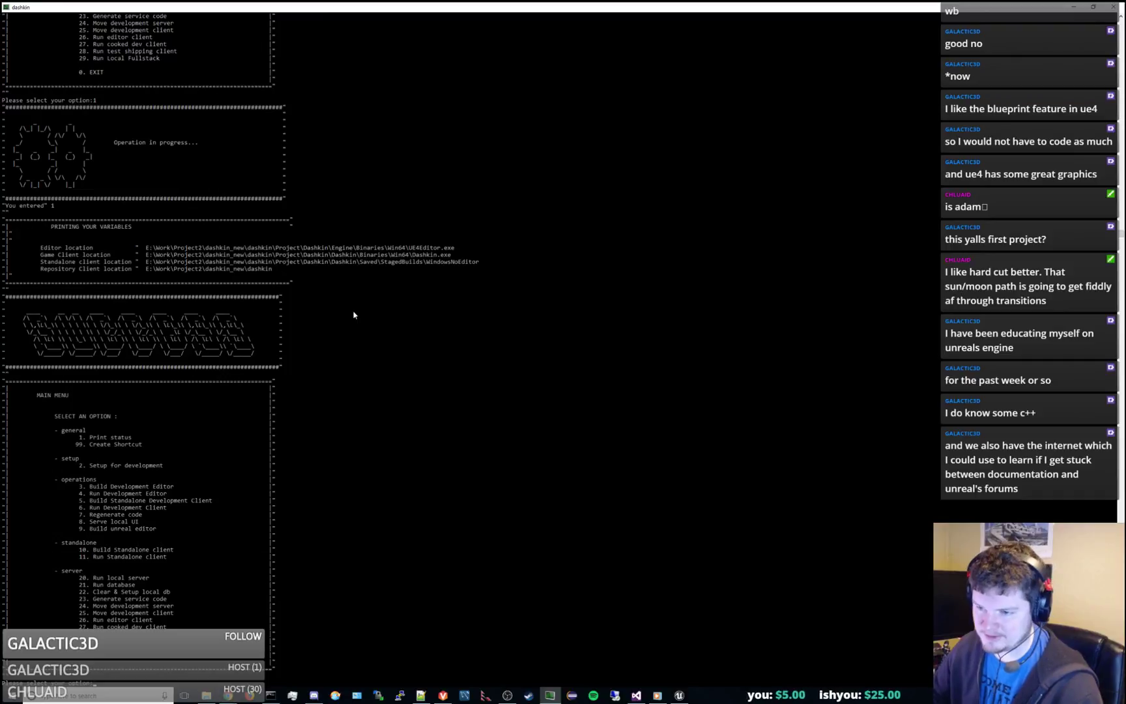
{"action": "scroll", "coordinate": [357, 313], "scroll_direction": "down", "scroll_amount": 2}
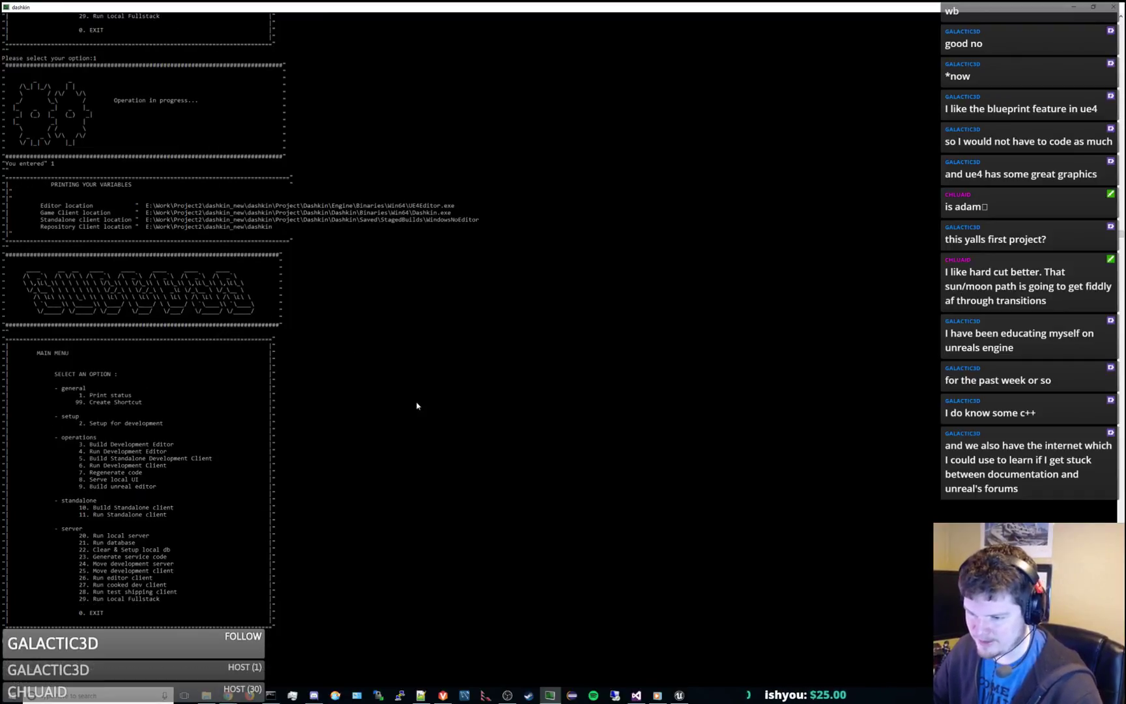
{"action": "left_click_drag", "start_coordinate": [514, 6], "coordinate": [1125, 6]}
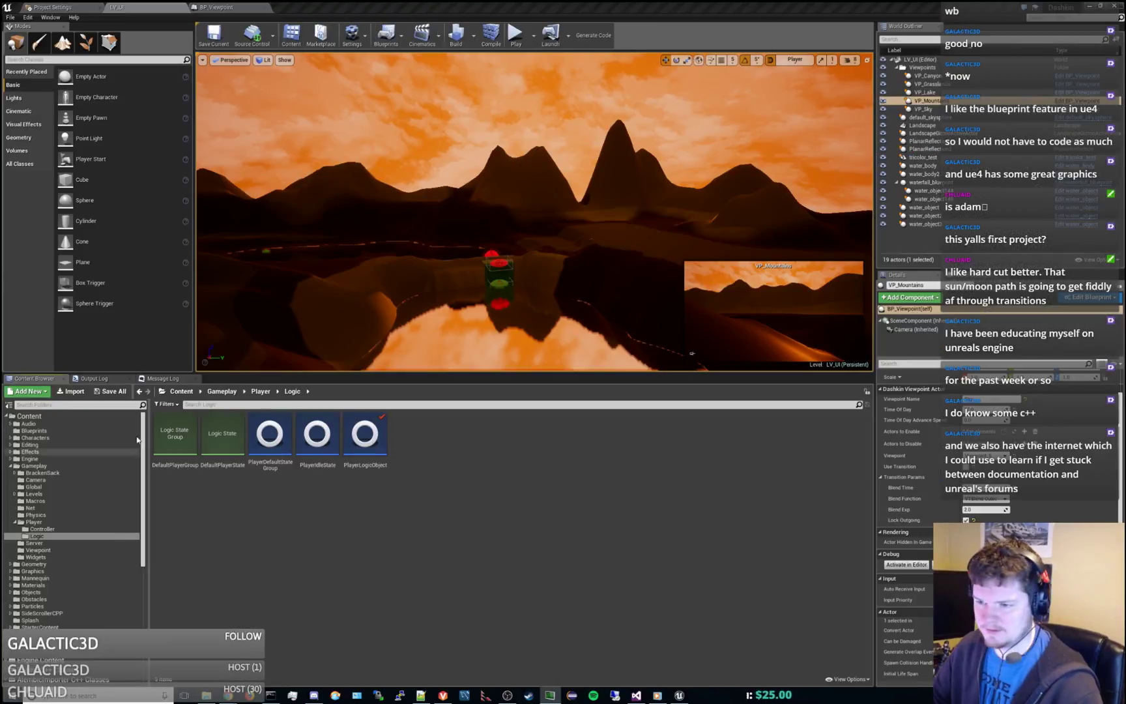
- Return to Unreal Editor, display the Output Log, and clear its messages
{"action": "left_click", "coordinate": [129, 379]}
{"action": "right_click", "coordinate": [192, 405]}
{"action": "left_click", "coordinate": [201, 410]}
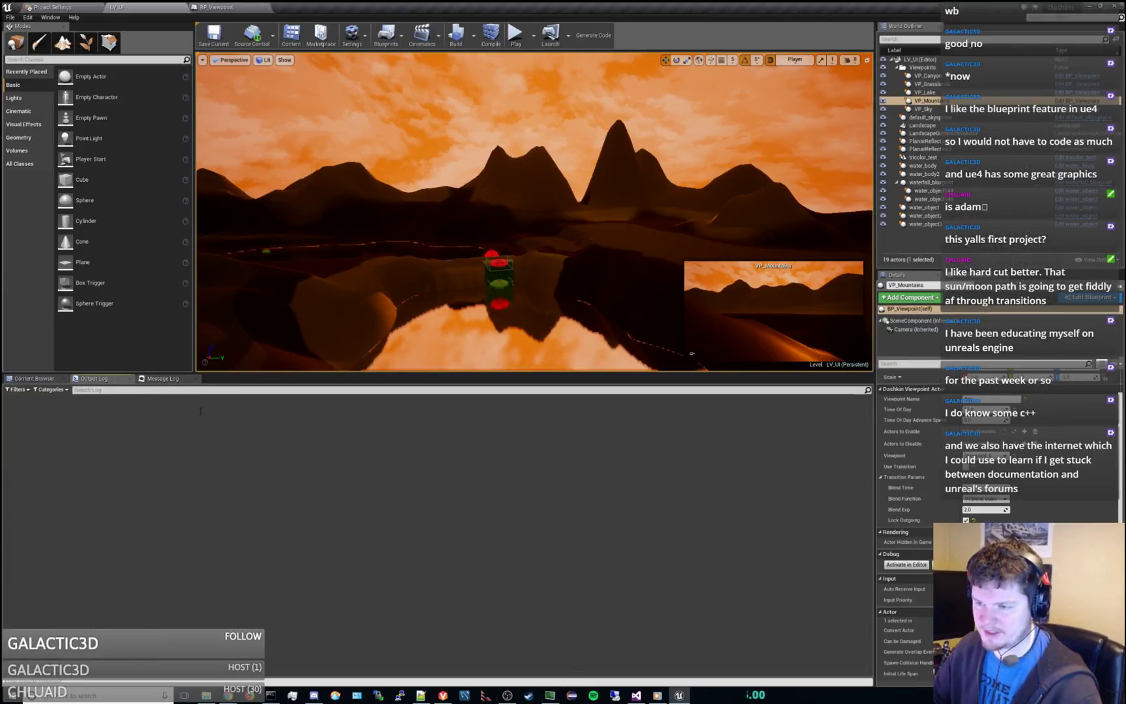
- Package the project for Windows (64-bit) into the TestBuildx64 folder
{"action": "left_click", "coordinate": [10, 17]}
{"action": "mouse_move", "coordinate": [68, 166]}
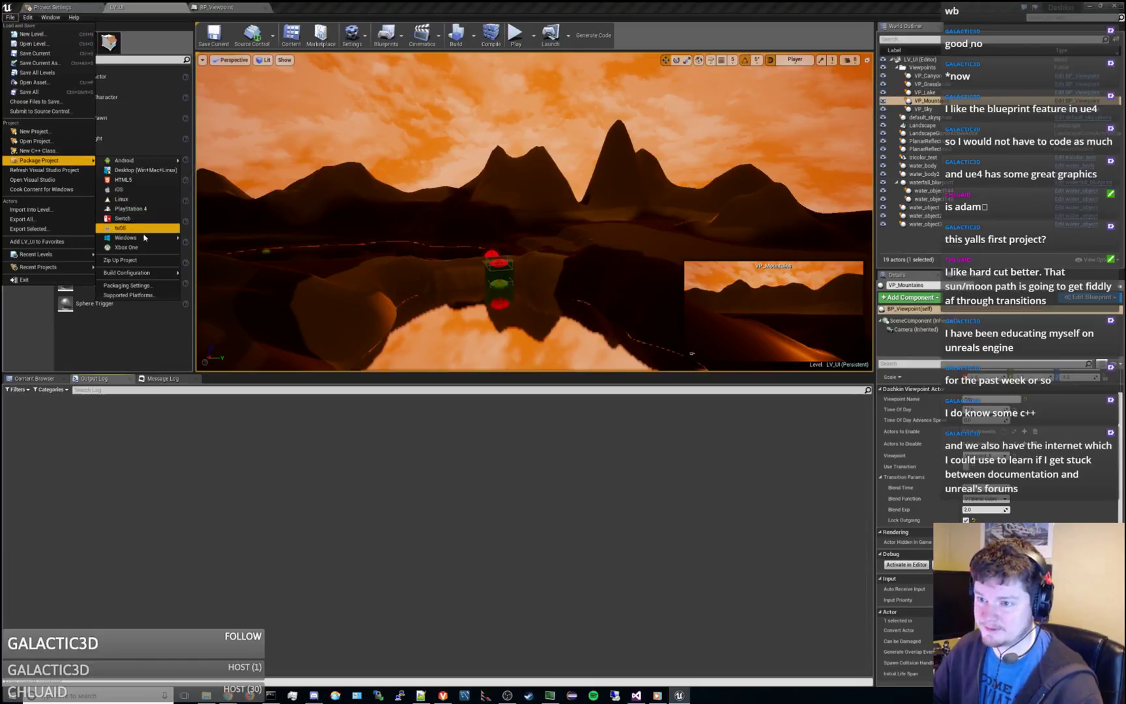
{"action": "mouse_move", "coordinate": [130, 237]}
{"action": "left_click", "coordinate": [208, 259]}
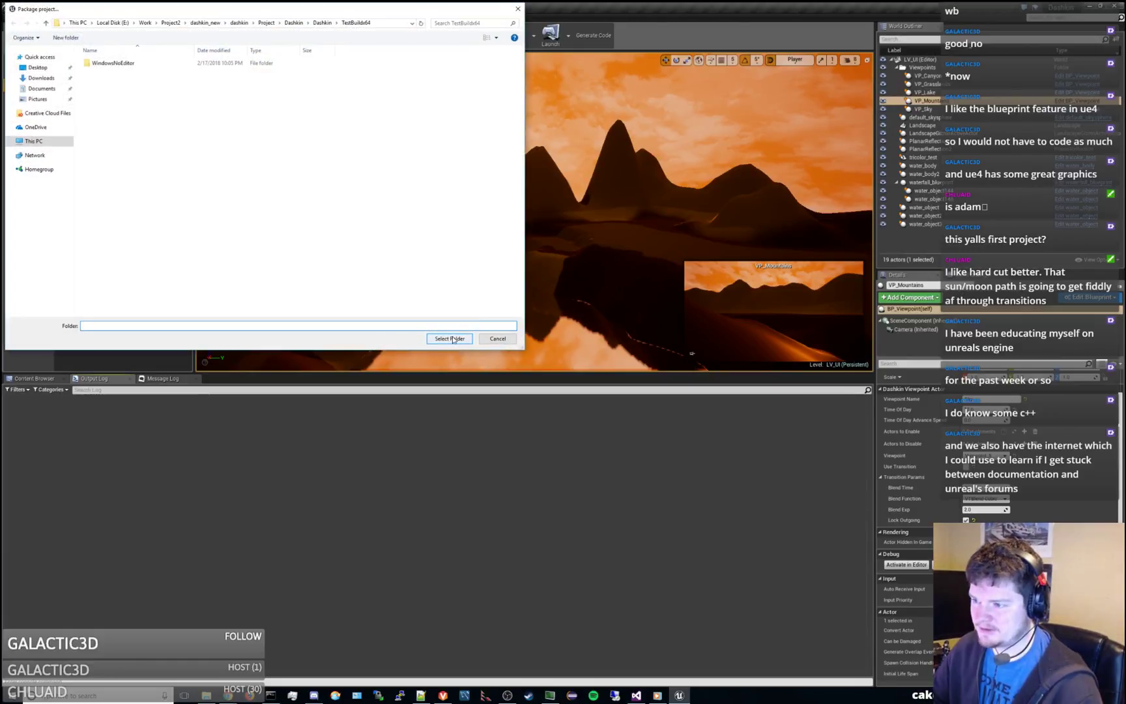
{"action": "left_click", "coordinate": [453, 339]}
- Switch to File Explorer, browse to TestBuildx64/WindowsNoEditor/Dashkin, and select the UI folder
{"action": "left_click", "coordinate": [206, 695]}
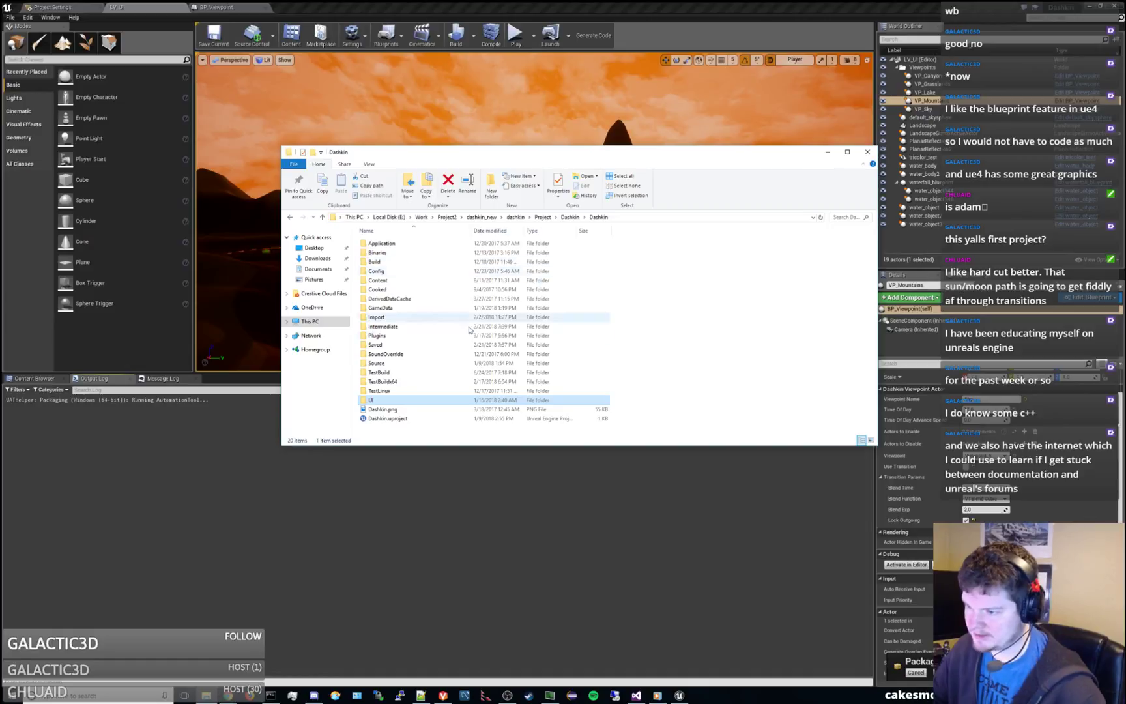
{"action": "double_click", "coordinate": [384, 381]}
{"action": "double_click", "coordinate": [391, 244]}
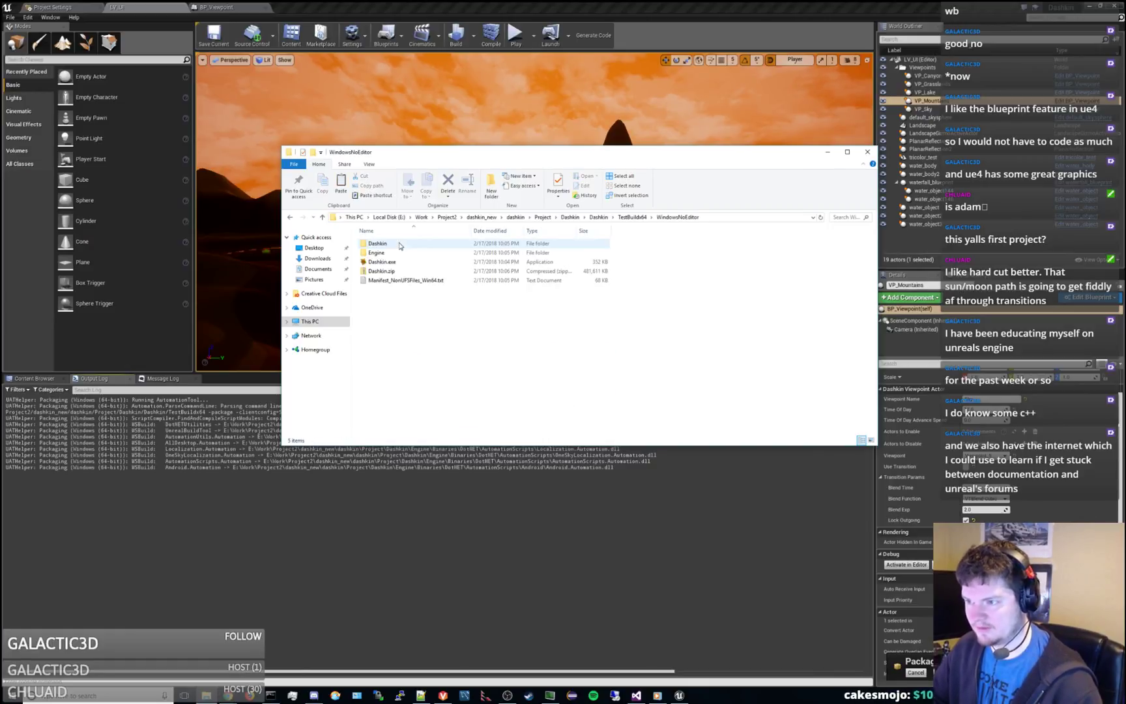
{"action": "double_click", "coordinate": [384, 244]}
{"action": "left_click", "coordinate": [396, 264]}
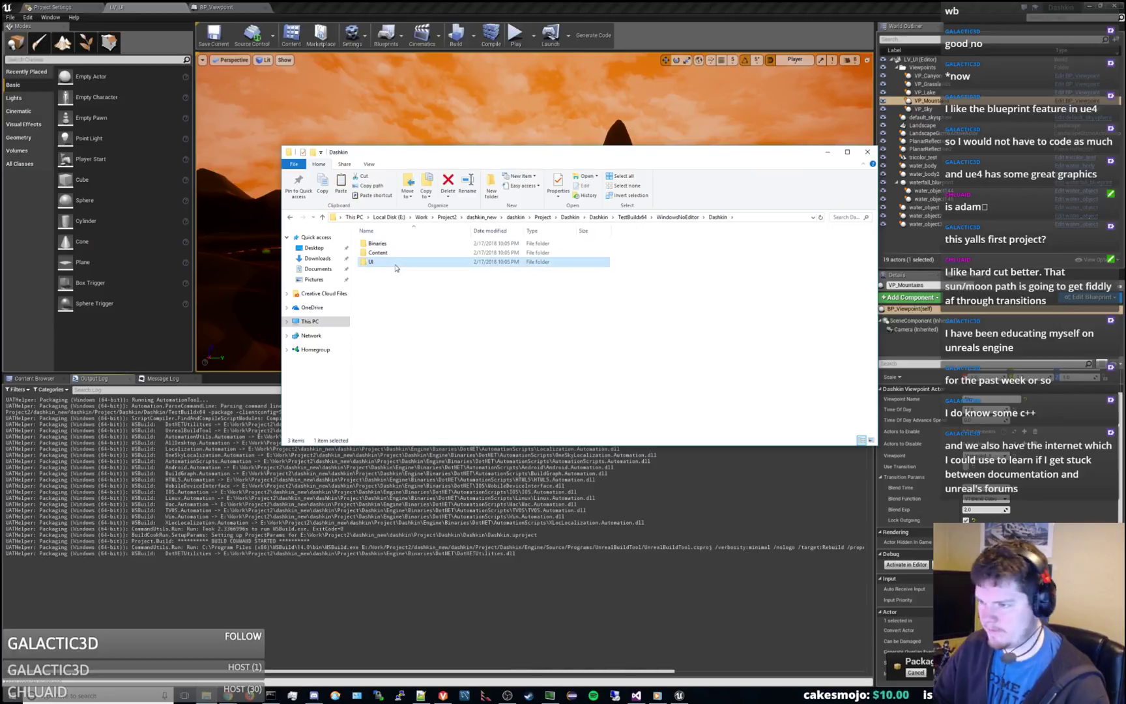
- Replace the build's UI folder with the copied version, go up to WindowsNoEditor, and move the File Explorer window away from the editor
{"action": "key", "text": "Delete"}
{"action": "key", "text": "ctrl+v"}
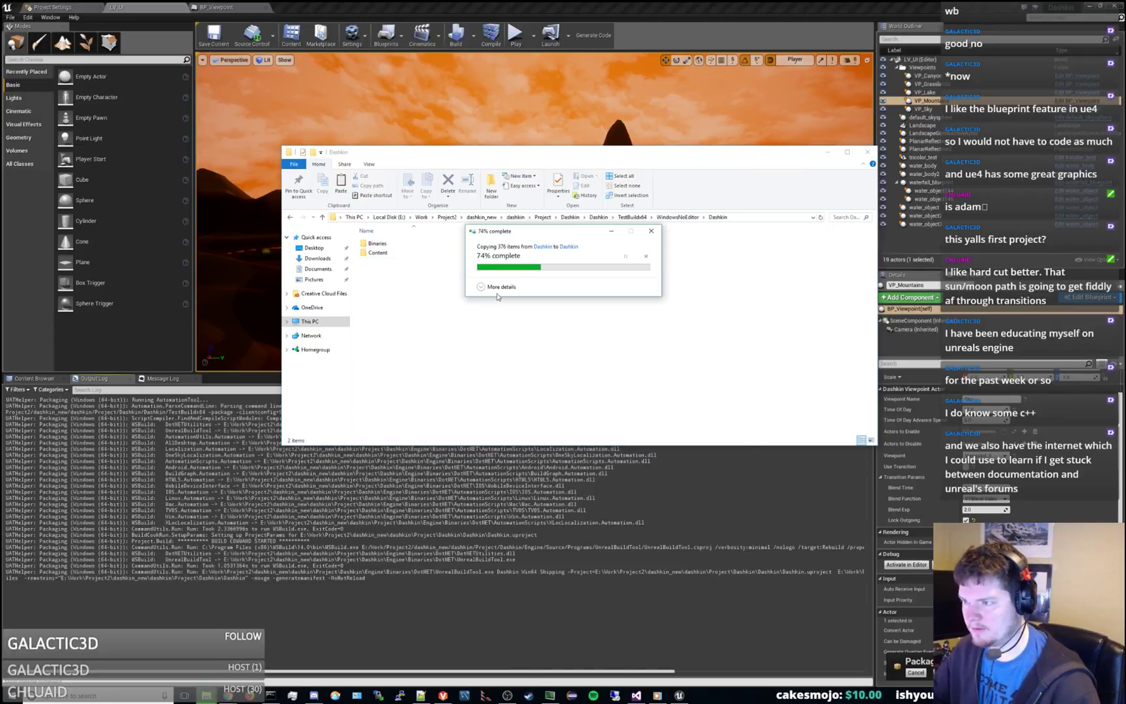
{"action": "left_click", "coordinate": [678, 217]}
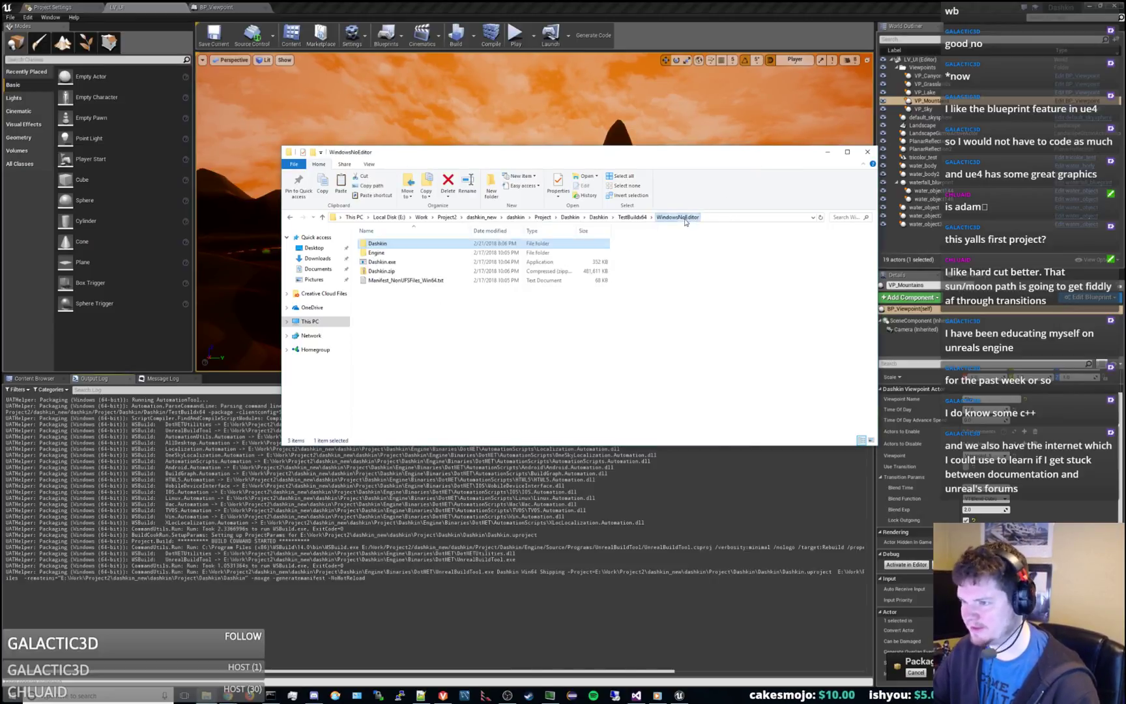
{"action": "left_click_drag", "start_coordinate": [575, 157], "coordinate": [1125, 228]}
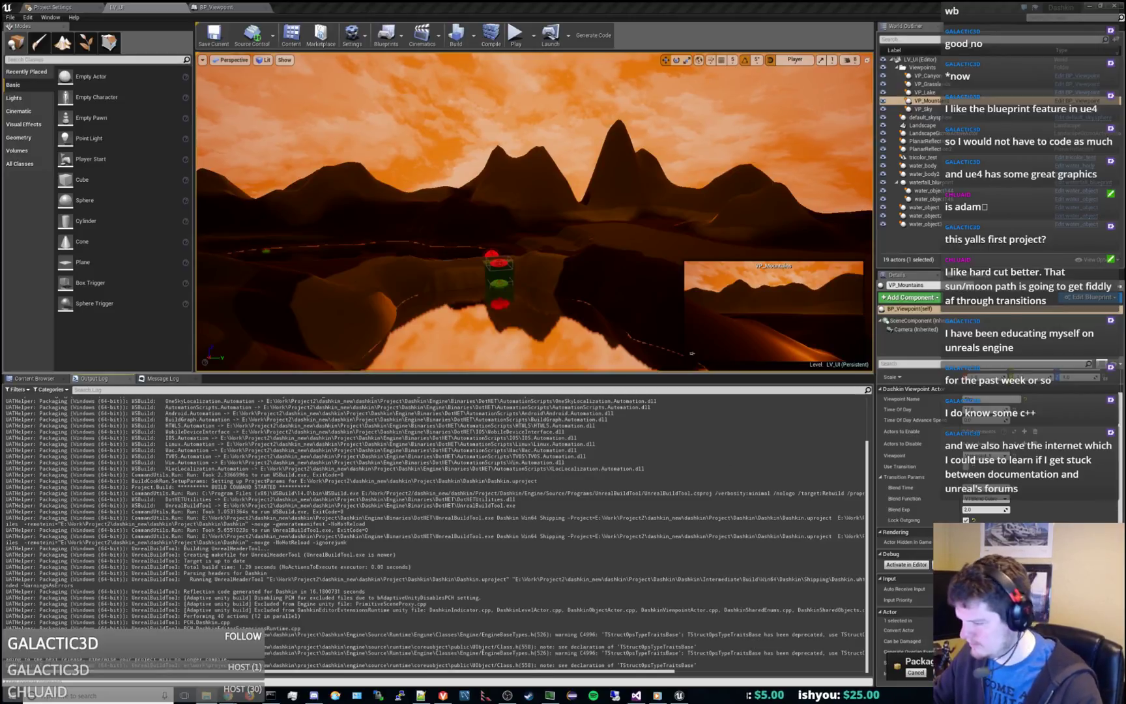
{"action": "mouse_move", "coordinate": [586, 294]}
{"action": "right_mouse_down"}
{"action": "mouse_move", "coordinate": [547, 326]}
{"action": "mouse_move", "coordinate": [547, 349]}
{"action": "mouse_move", "coordinate": [528, 369]}
{"action": "right_mouse_up"}
{"action": "key", "text": "w"}
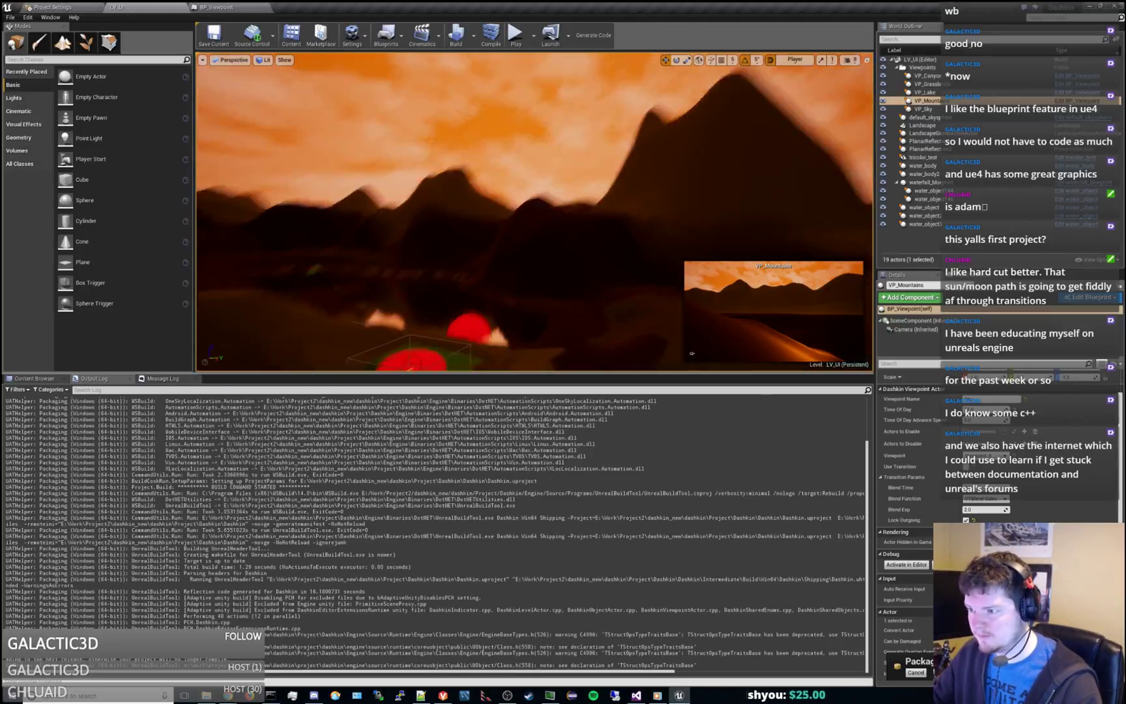
{"action": "key", "text": "w"}
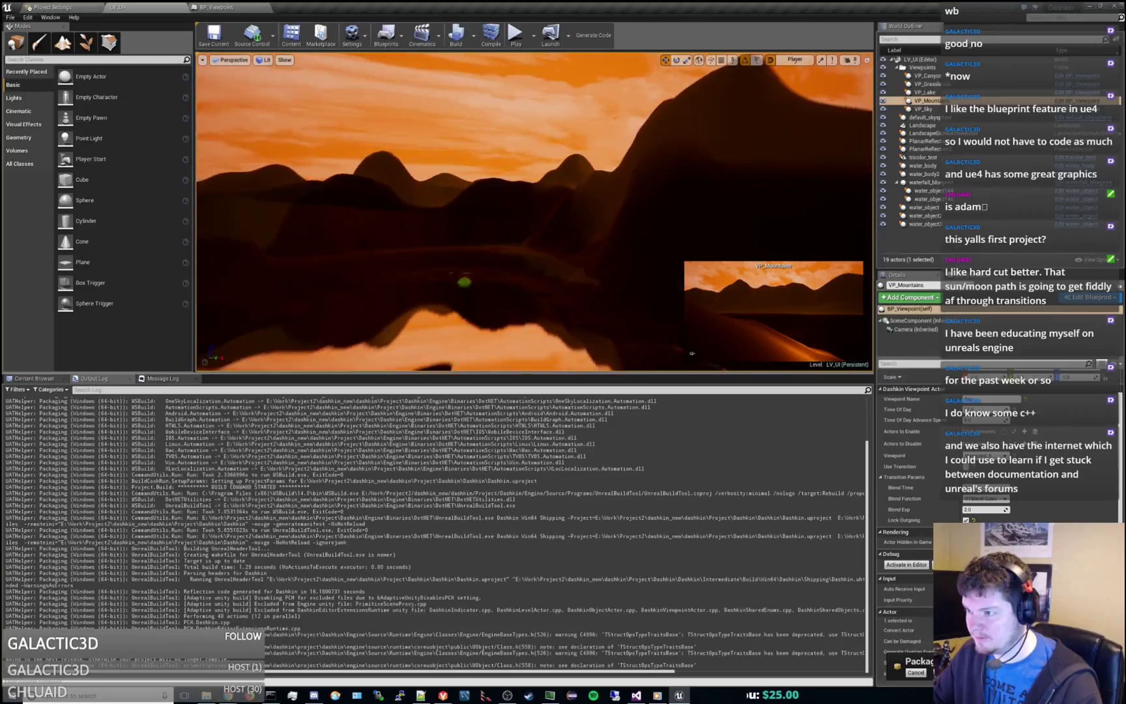
{"action": "key", "text": "w"}
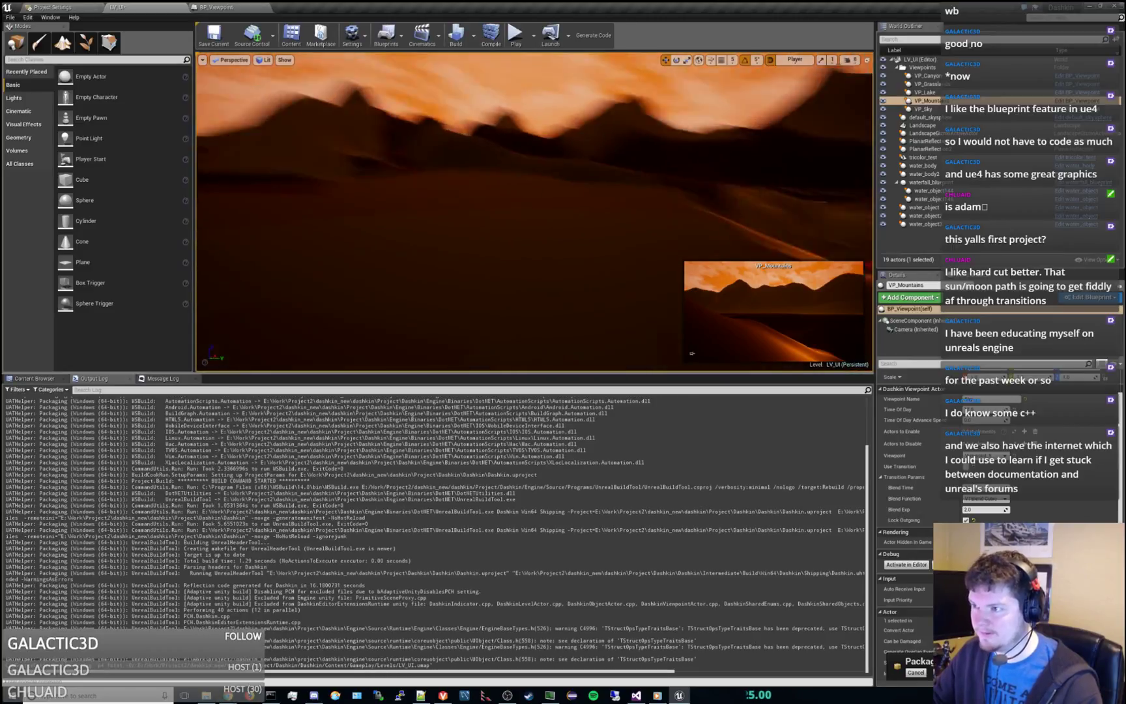